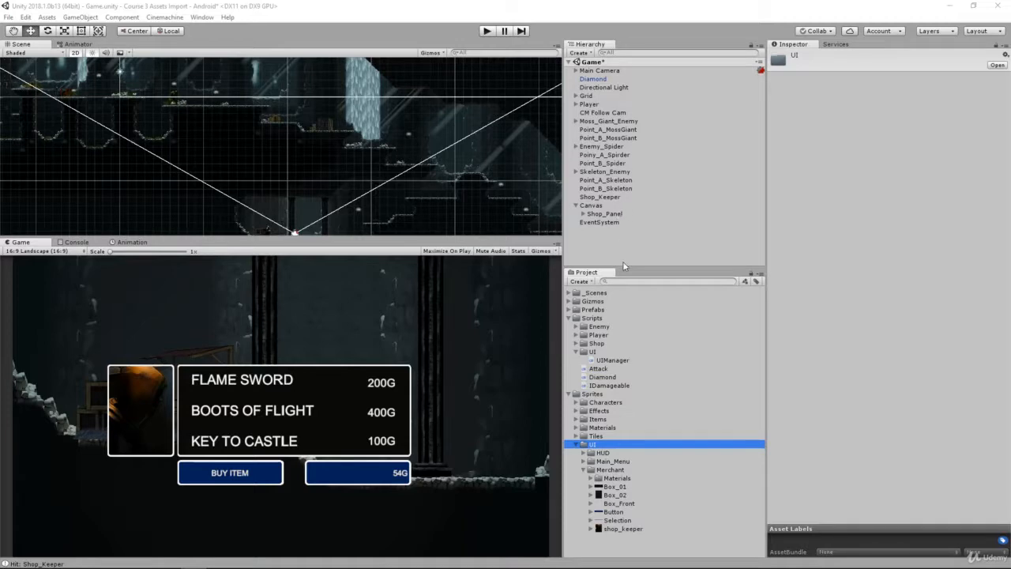
Step: Add a UI Image as a child of Shop_Panel in the Canvas
left_click(614, 521)
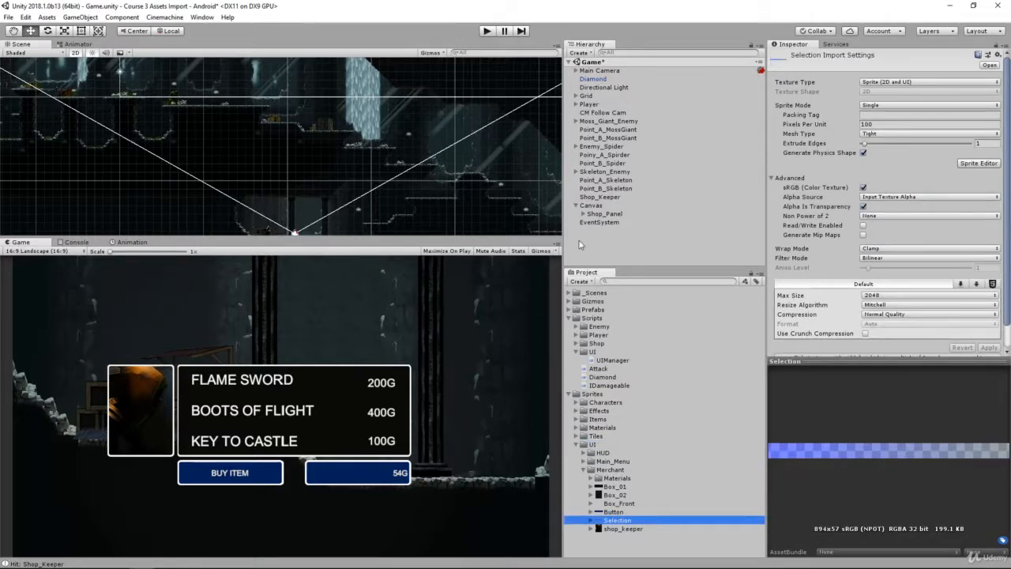
left_click(604, 214)
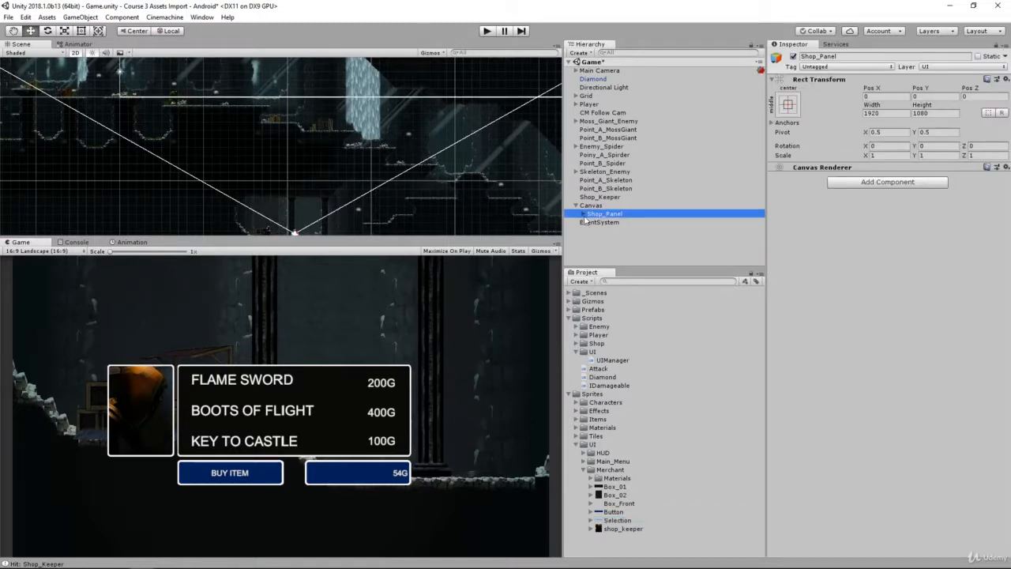
left_click(584, 214)
scroll(609, 221, "down", 2)
left_click(591, 220)
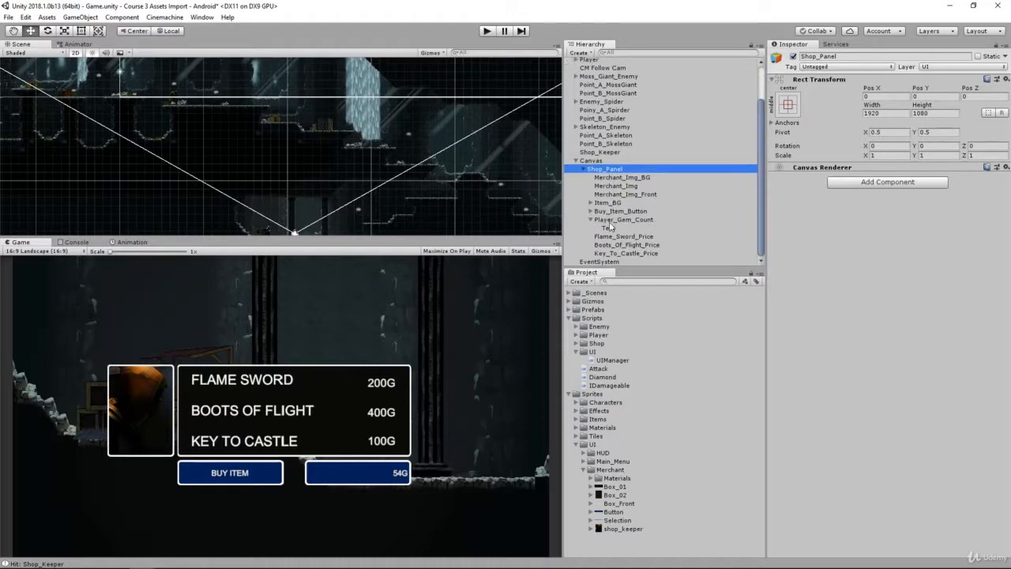
left_click(610, 222)
left_click(592, 219)
right_click(607, 177)
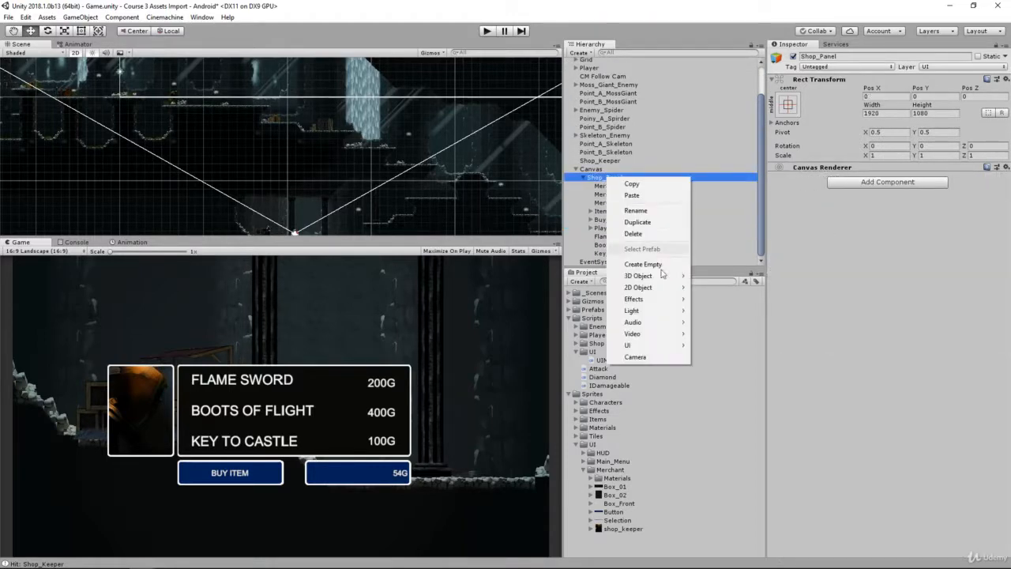
mouse_move(652, 346)
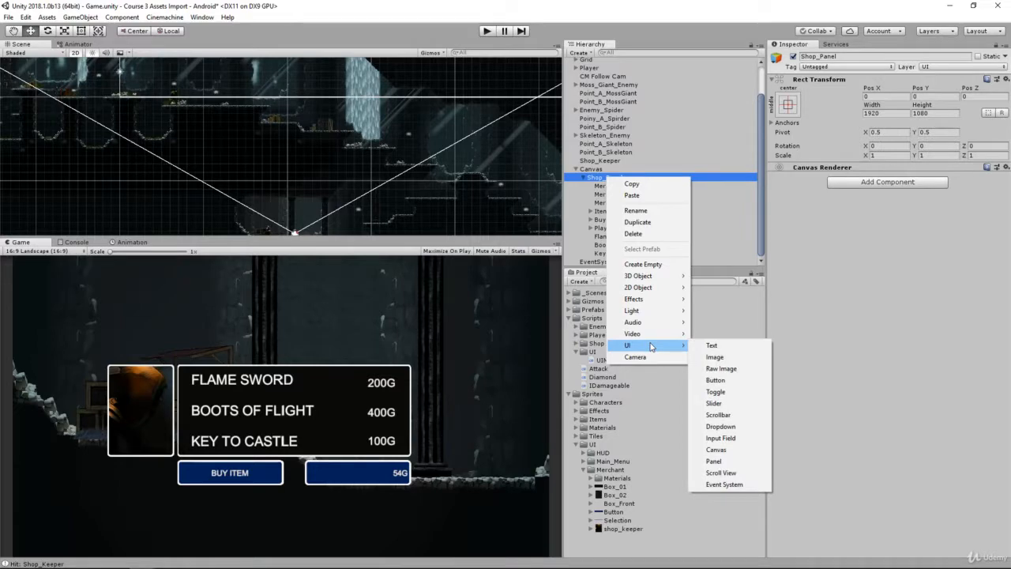
left_click(715, 357)
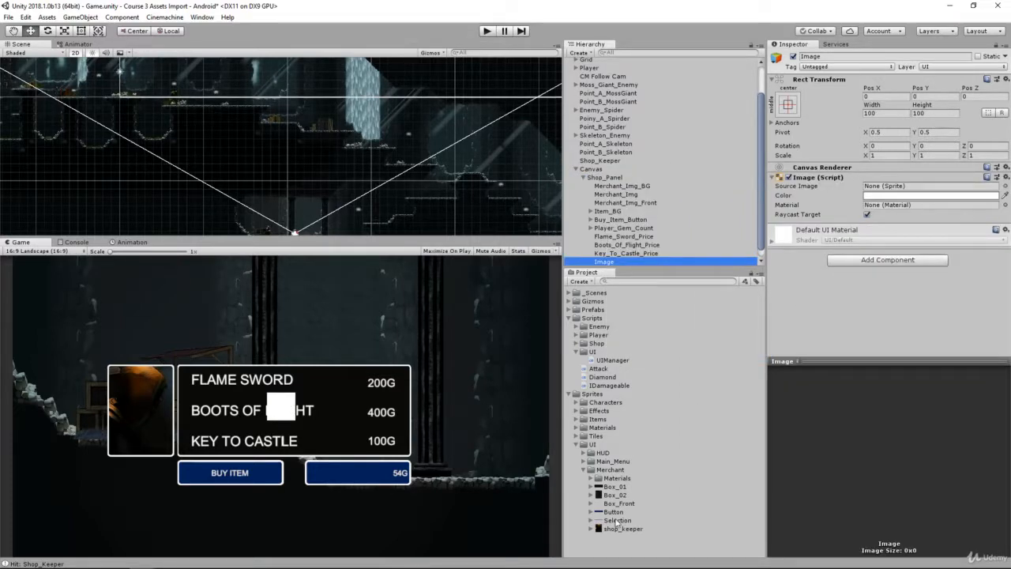
Step: Assign the Merchant folder's Selection sprite as the new image's source image
left_click_drag(617, 523, 894, 190)
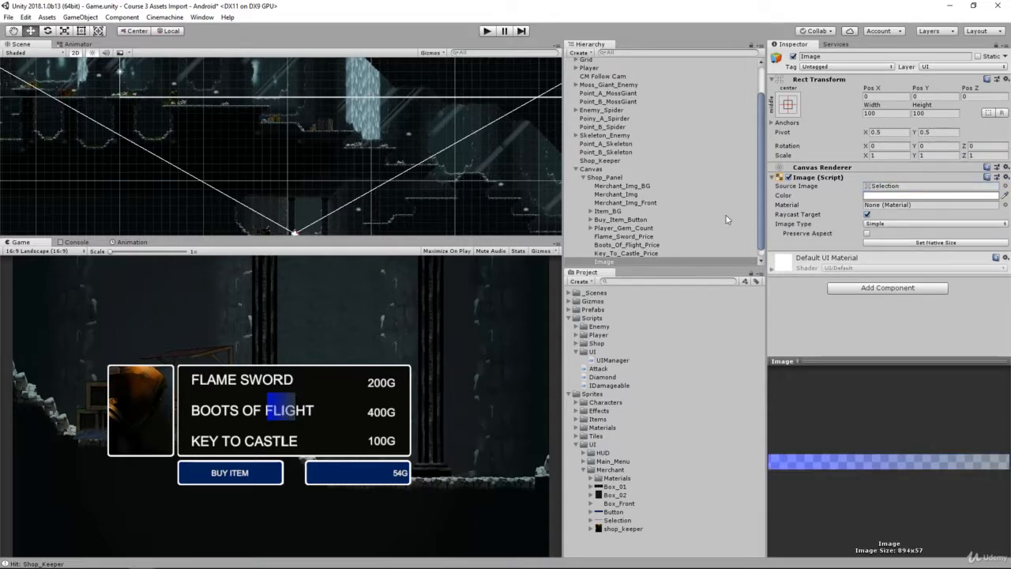
left_click(867, 234)
left_click(867, 234)
Step: Resize the new image to a width of 450 and a height of 30
left_click(886, 117)
type("300")
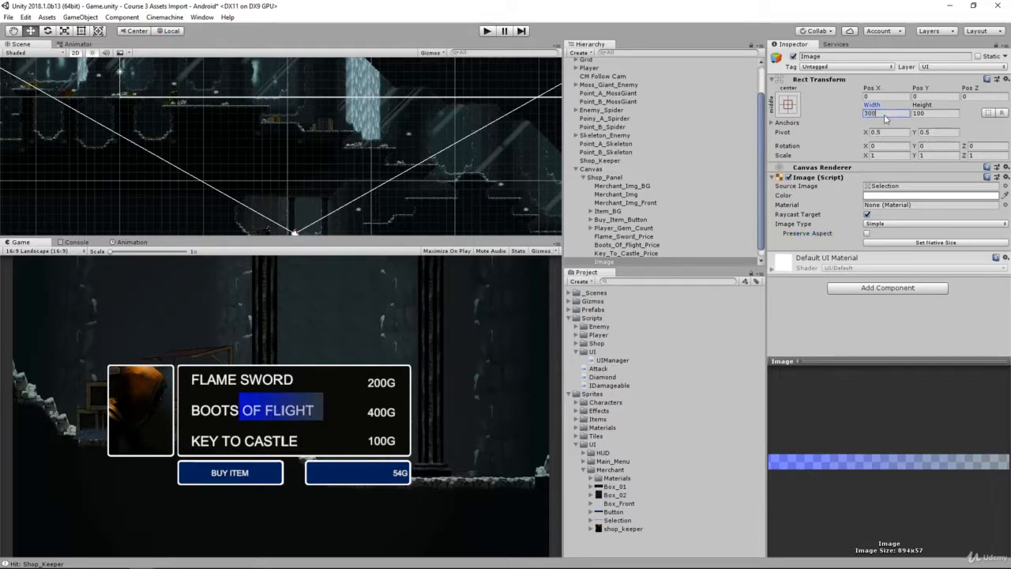
key("Return")
type("450")
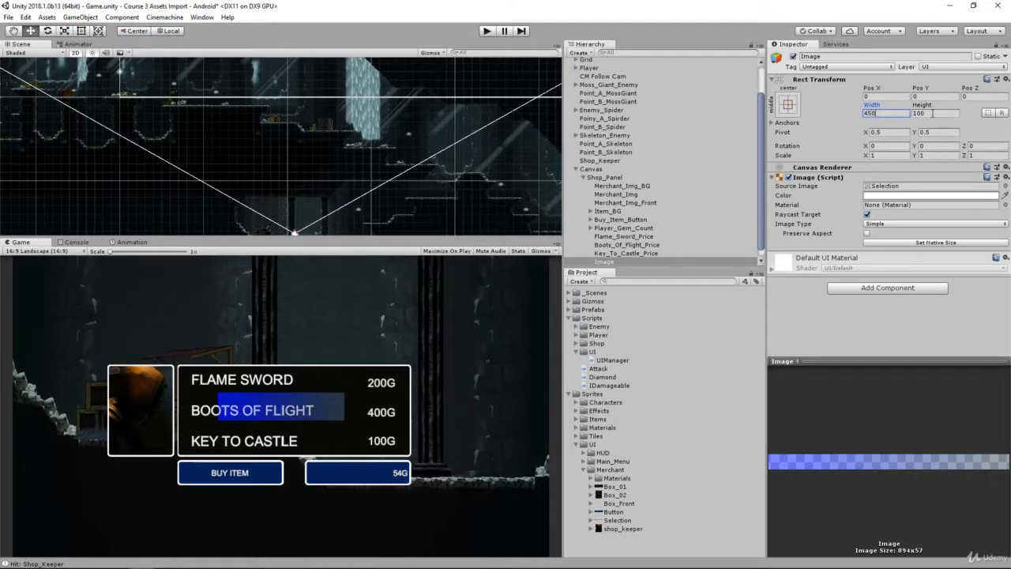
left_click(932, 113)
type("50")
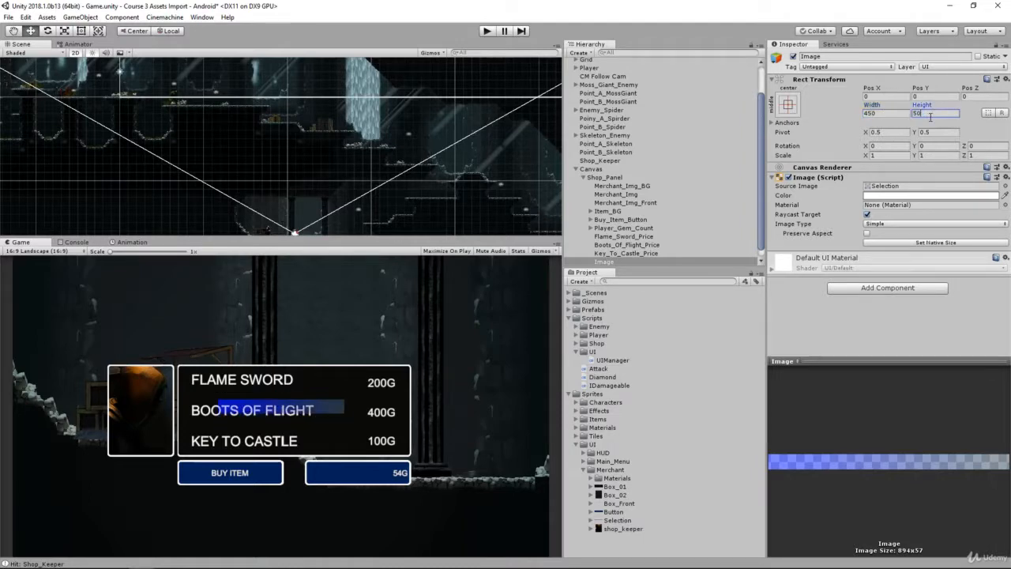
key("BackSpace")
key("BackSpace")
type("30")
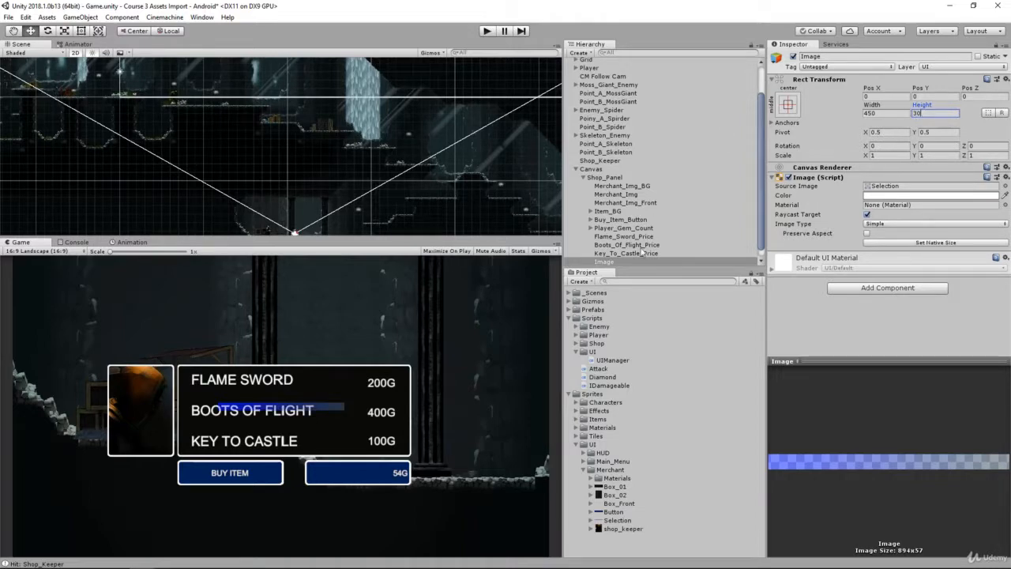
Step: Rename the new image object to Selection
left_click(819, 57)
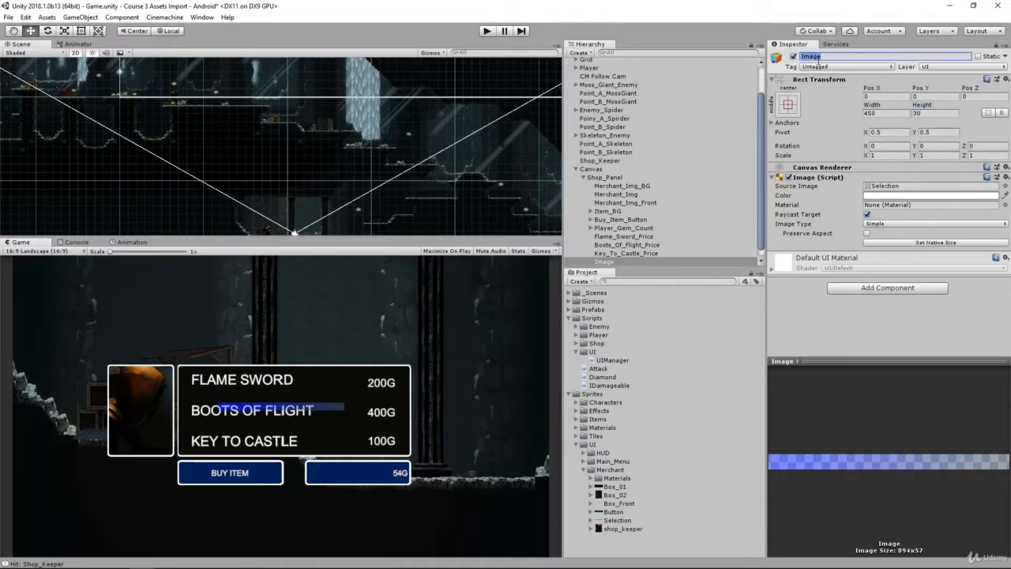
type("Selection")
key("Return")
Step: Move the Selection image to about X -118, Y -48, so it sits just beneath the Boots of Flight text
left_click(640, 244)
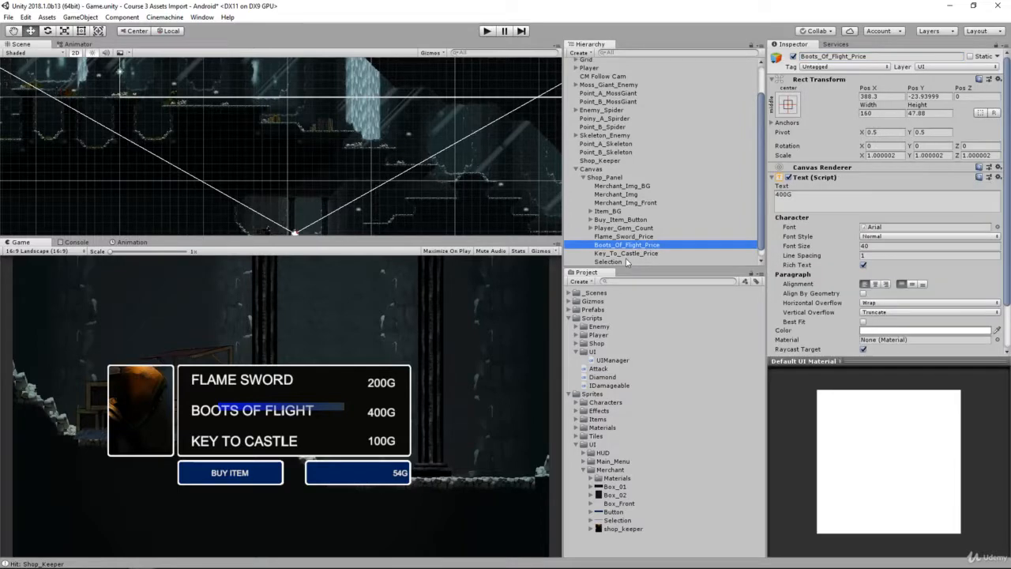
left_click(626, 261)
key("f")
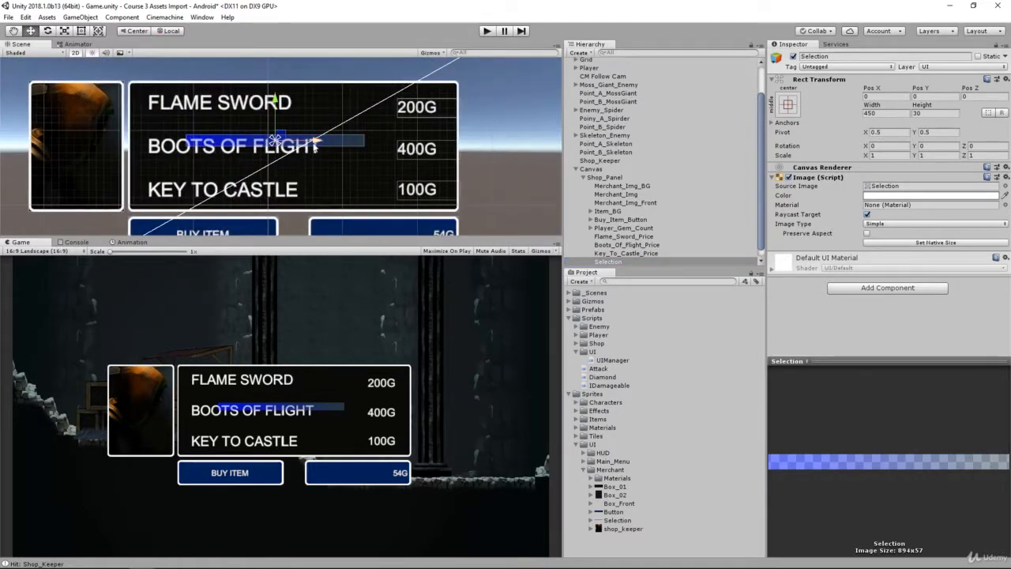
left_click_drag(314, 144, 269, 141)
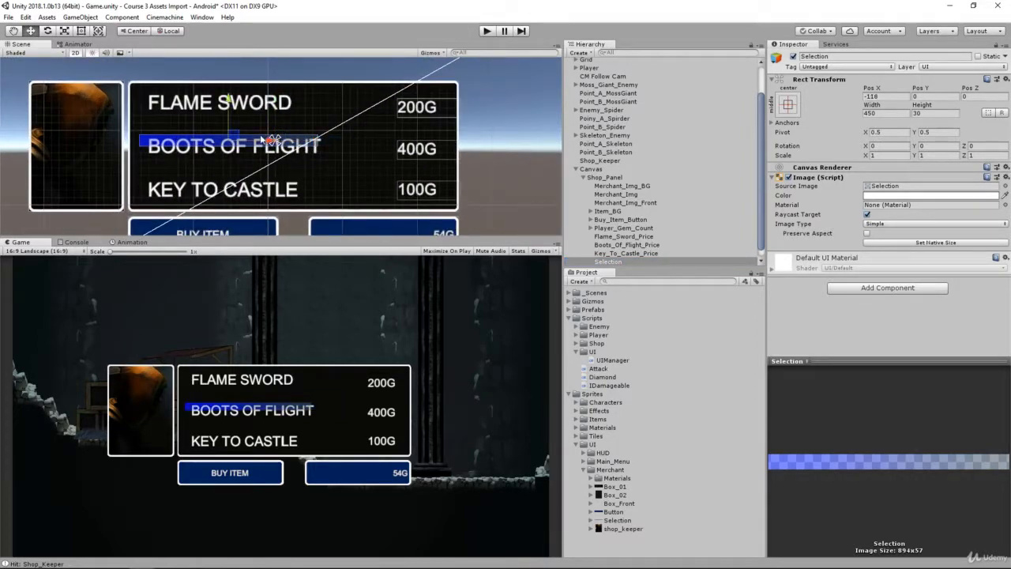
left_click_drag(228, 101, 260, 123)
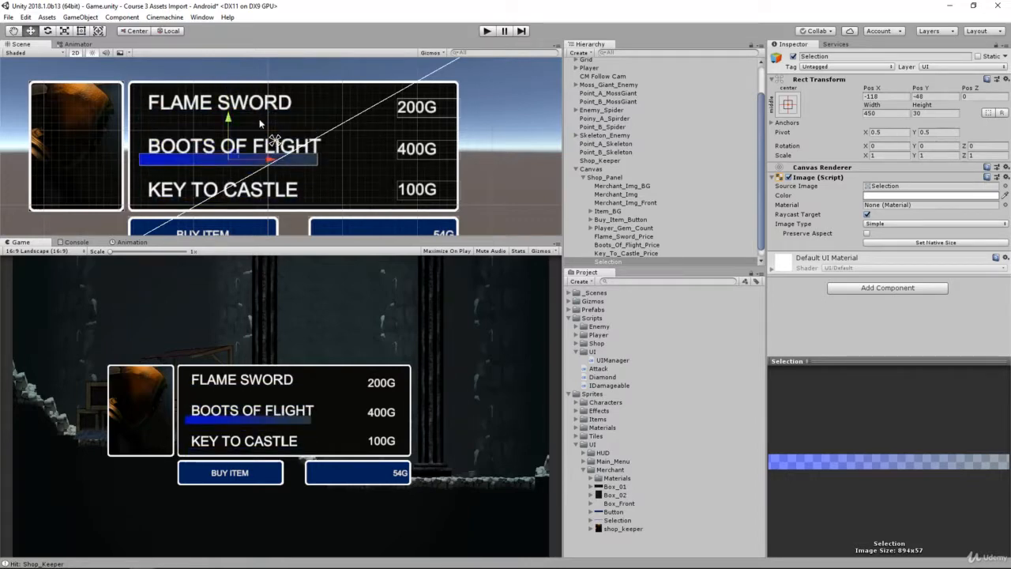
left_click(264, 139)
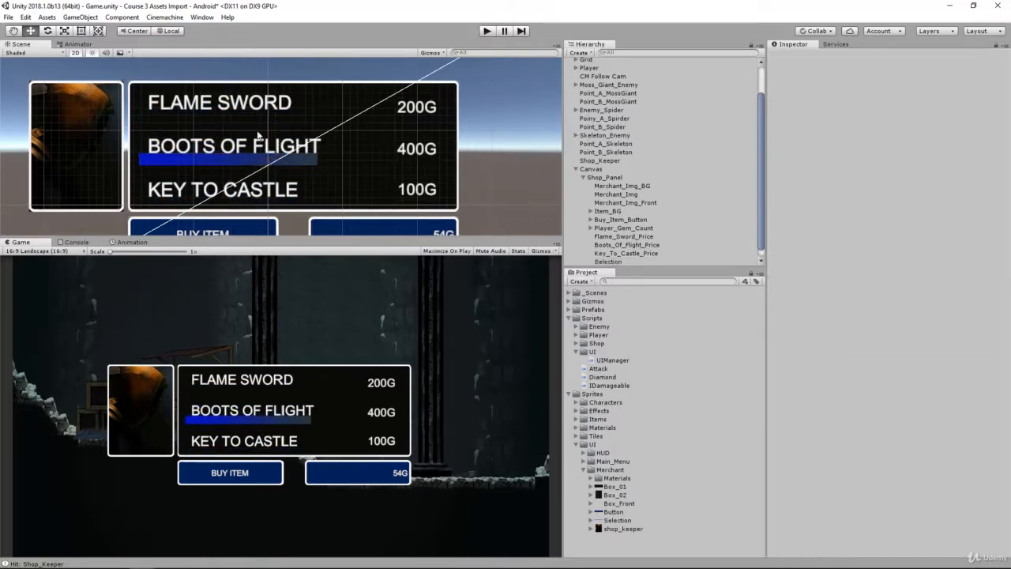
right_click(612, 102)
left_click(783, 256)
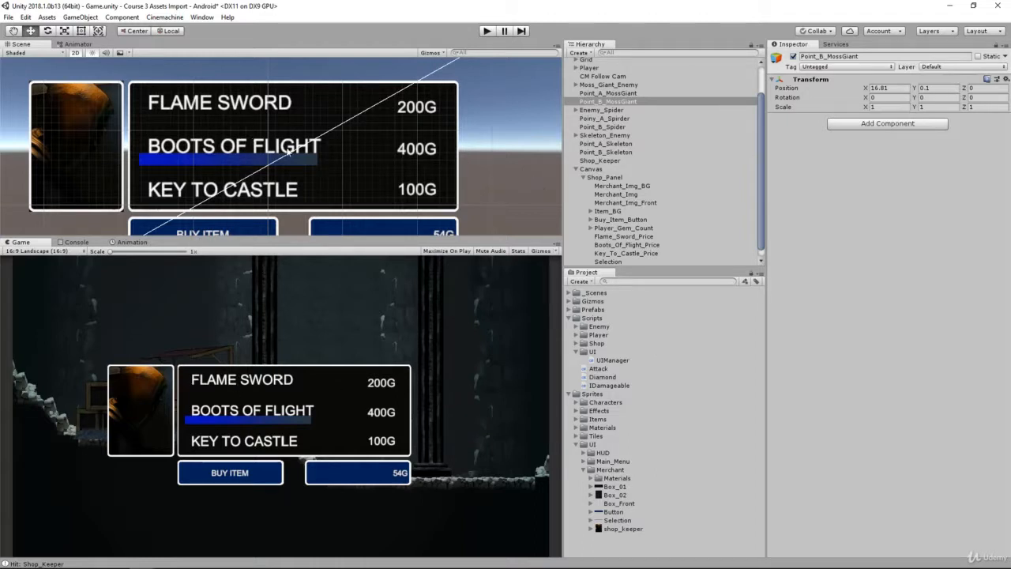
scroll(610, 238, "down", 1)
left_click(614, 254)
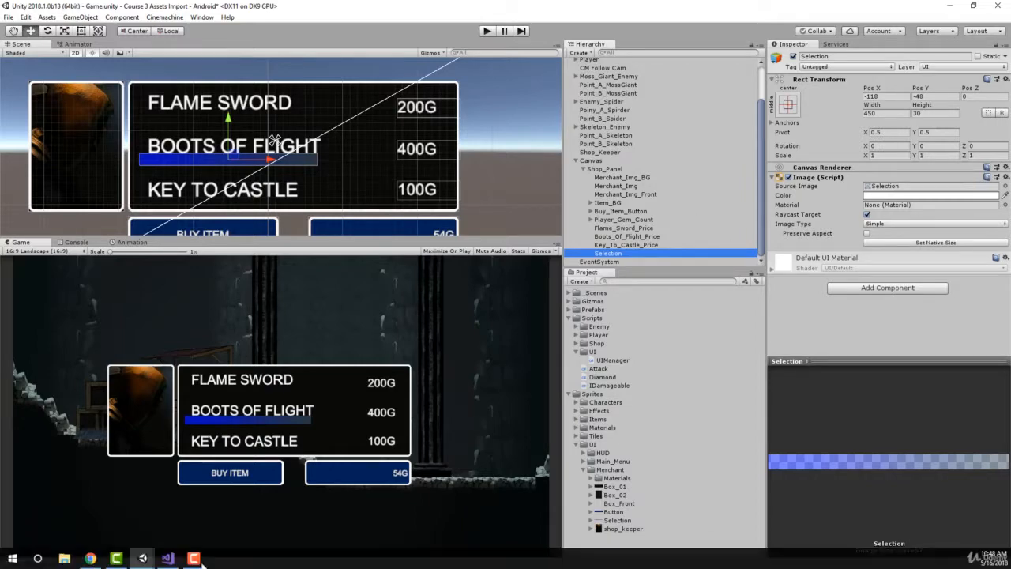
Step: Switch to Visual Studio, declare a public Image field named selectionImg below playerGemCountText in UIManager.cs, and save the script
left_click(167, 558)
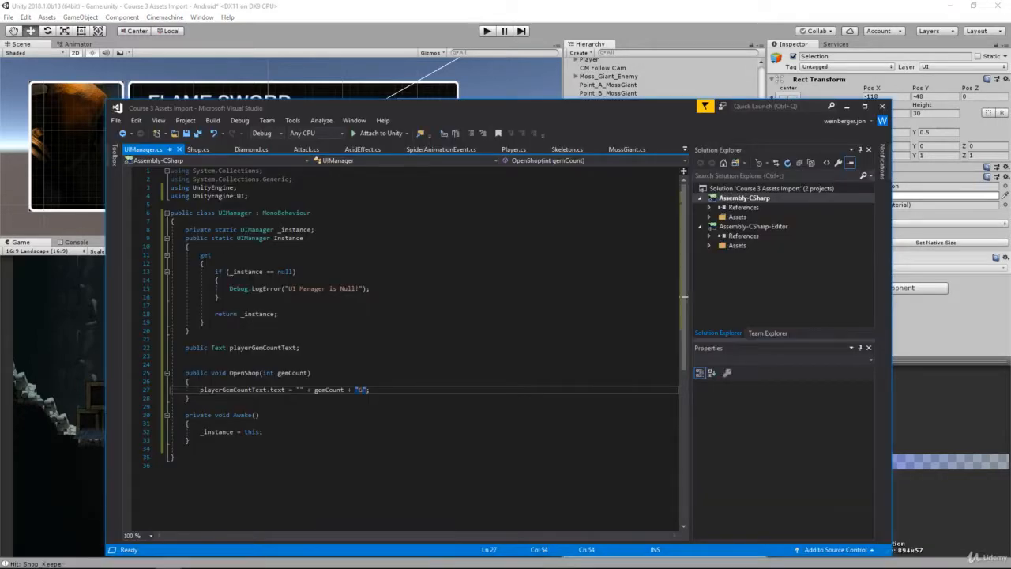
left_click(224, 357)
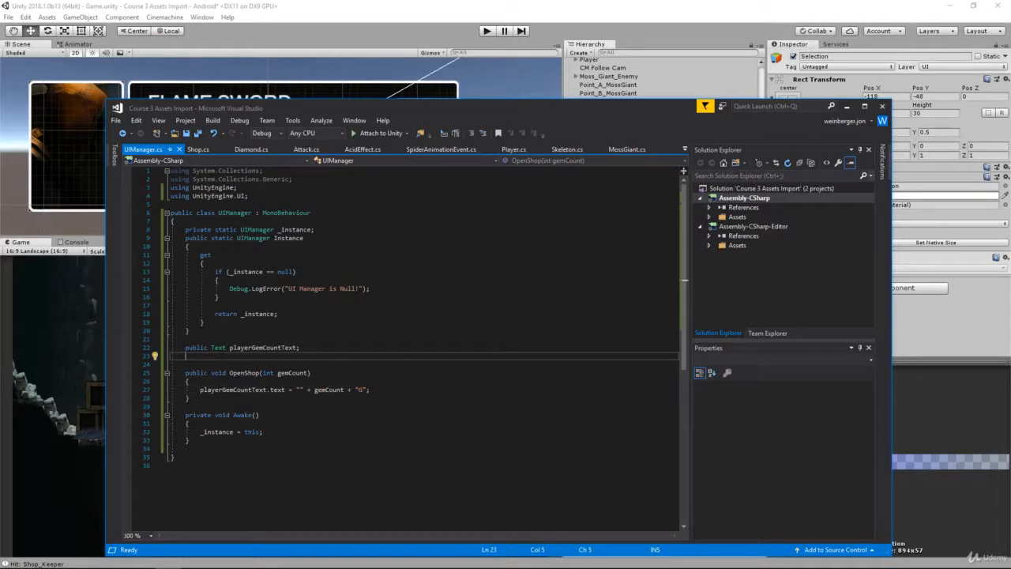
type("public ")
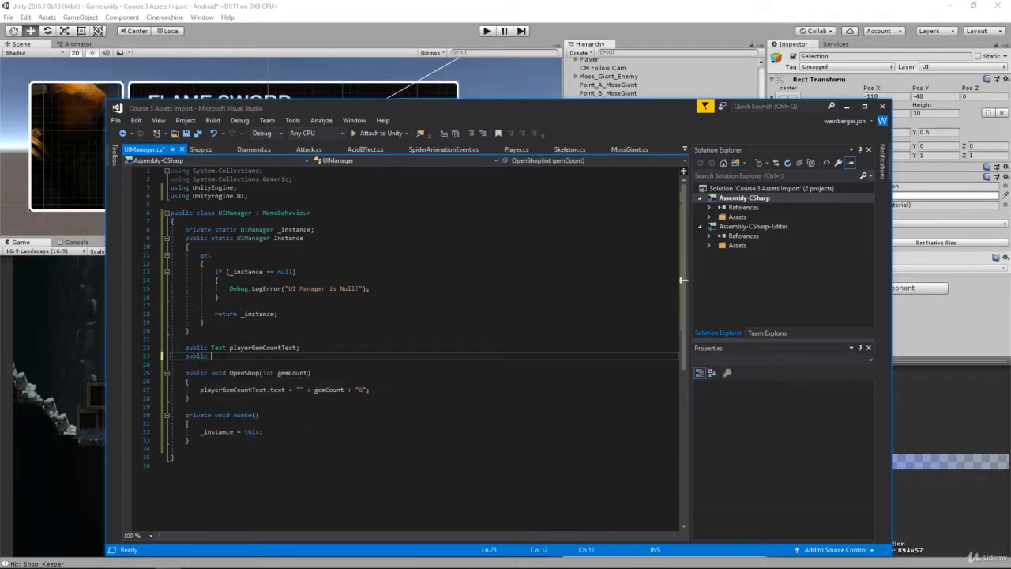
type("imgae")
key("Down")
key("Return")
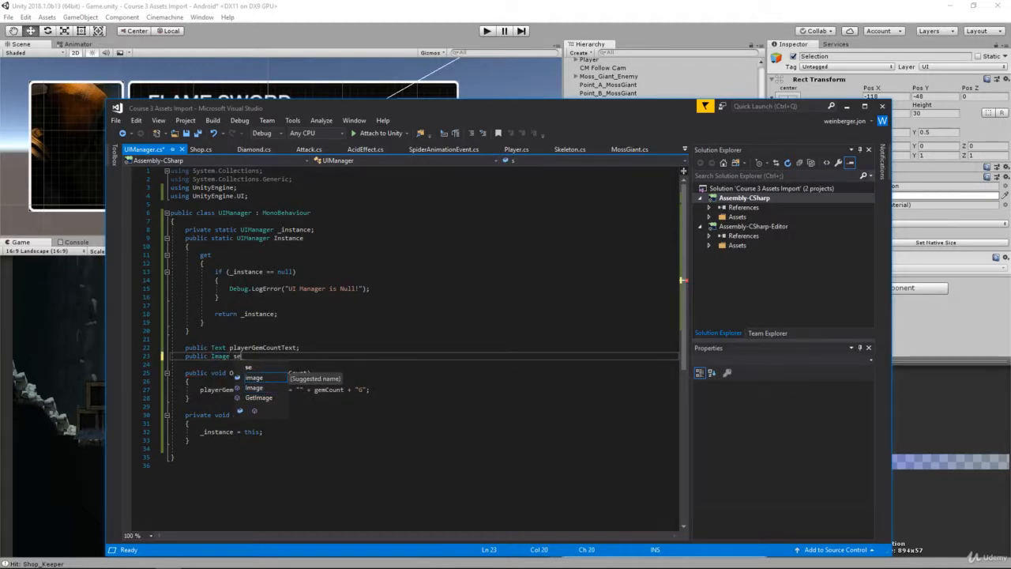
type("selection")
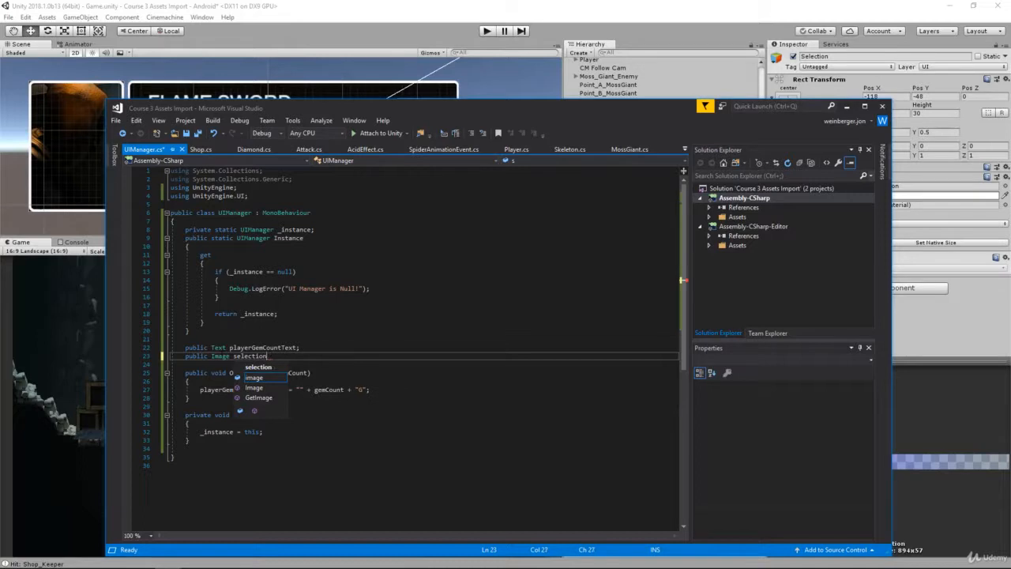
type("Img;")
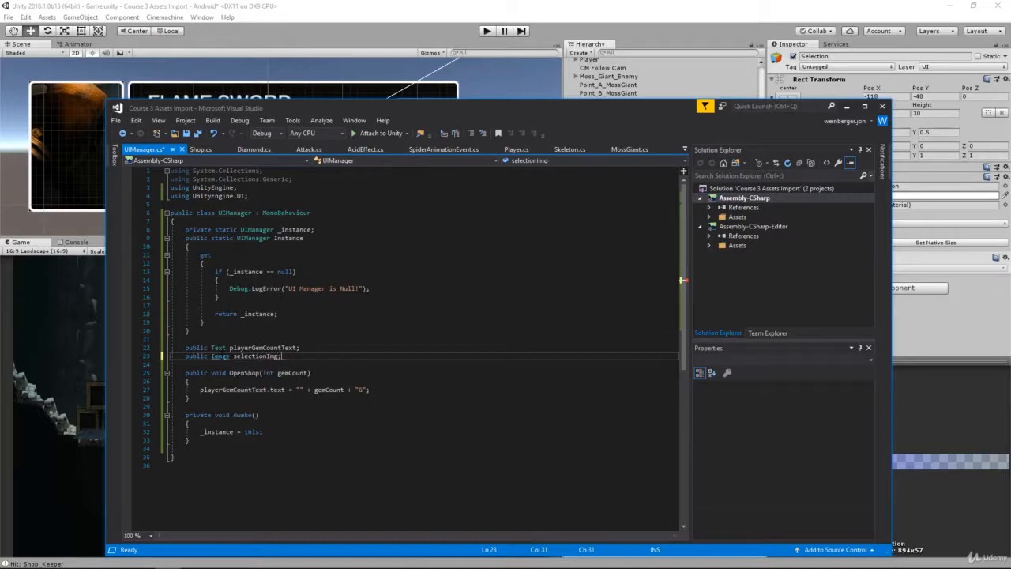
key("ctrl+s")
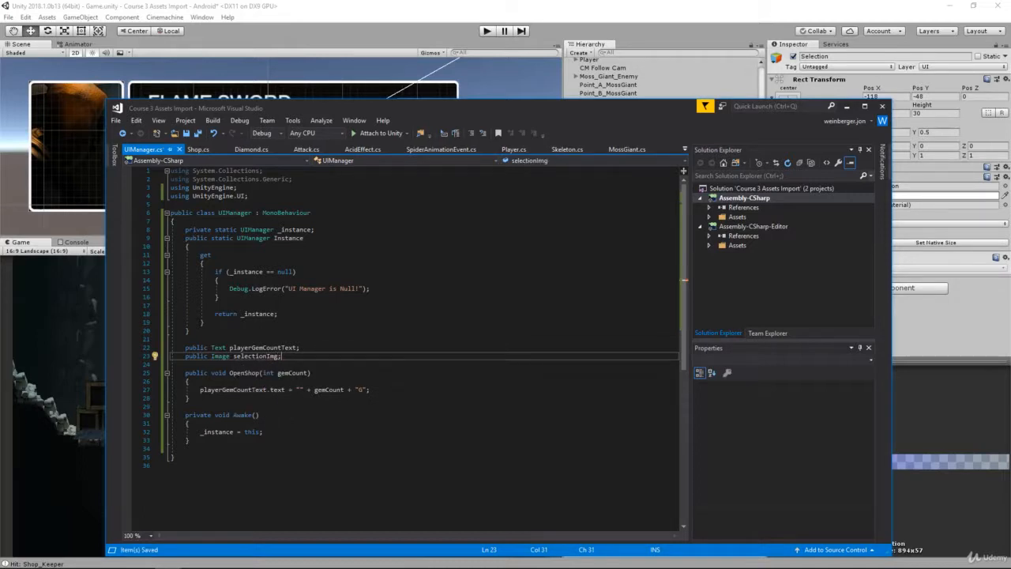
Step: Back in Unity, assign the Selection image to the Selection Img field of the Canvas's UI Manager script
left_click(61, 311)
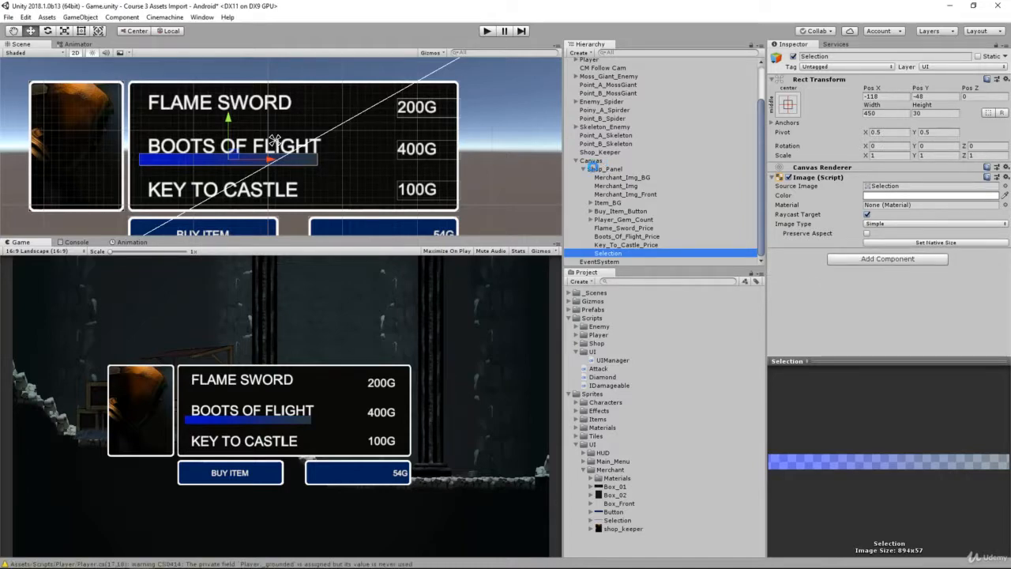
left_click(594, 169)
left_click(598, 163)
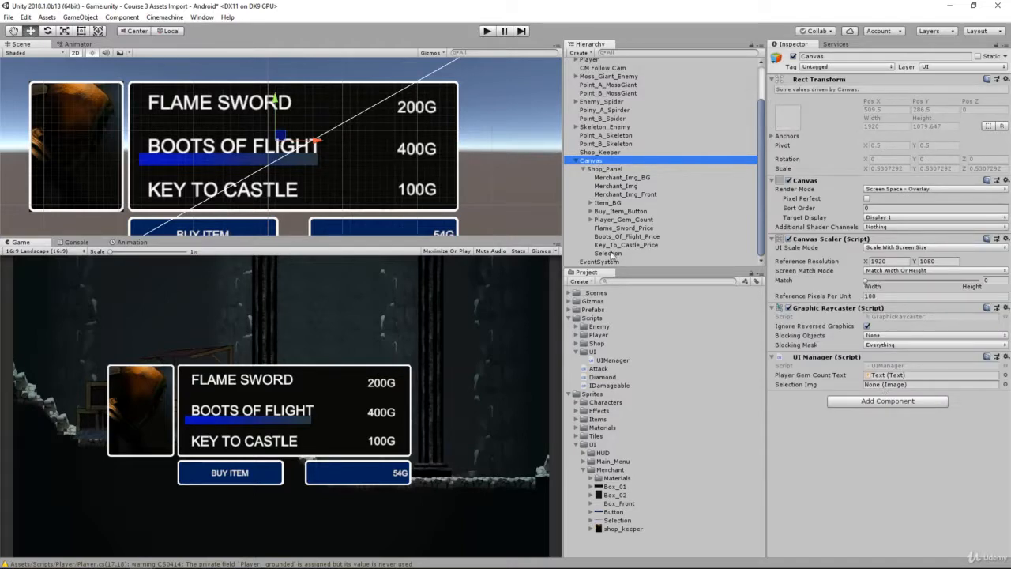
left_click_drag(613, 254, 879, 391)
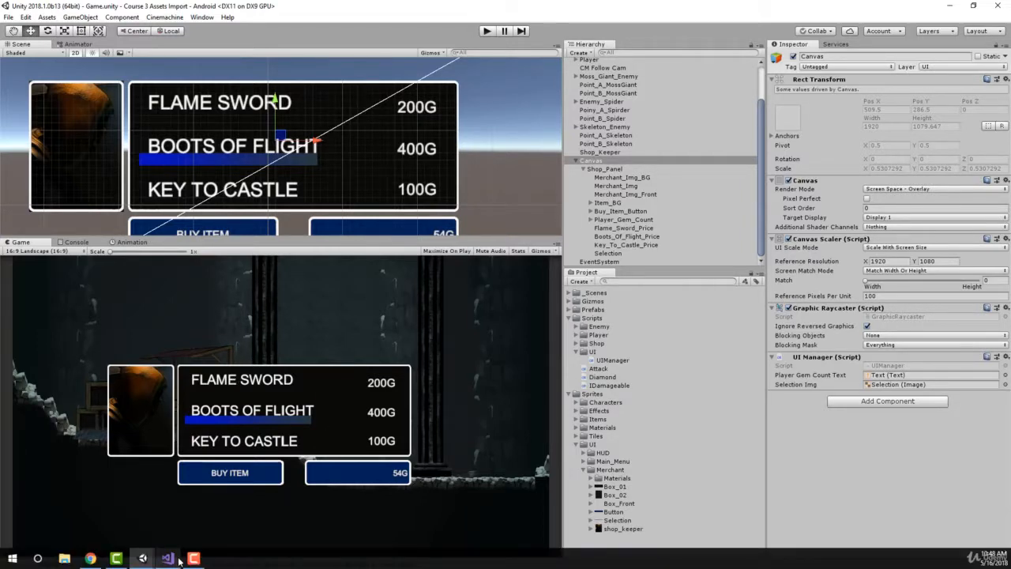
Step: Switch to Visual Studio, add an empty public void SelectItem() method below OnTriggerExit2D in Shop.cs, and save the script
left_click(169, 559)
left_click(198, 149)
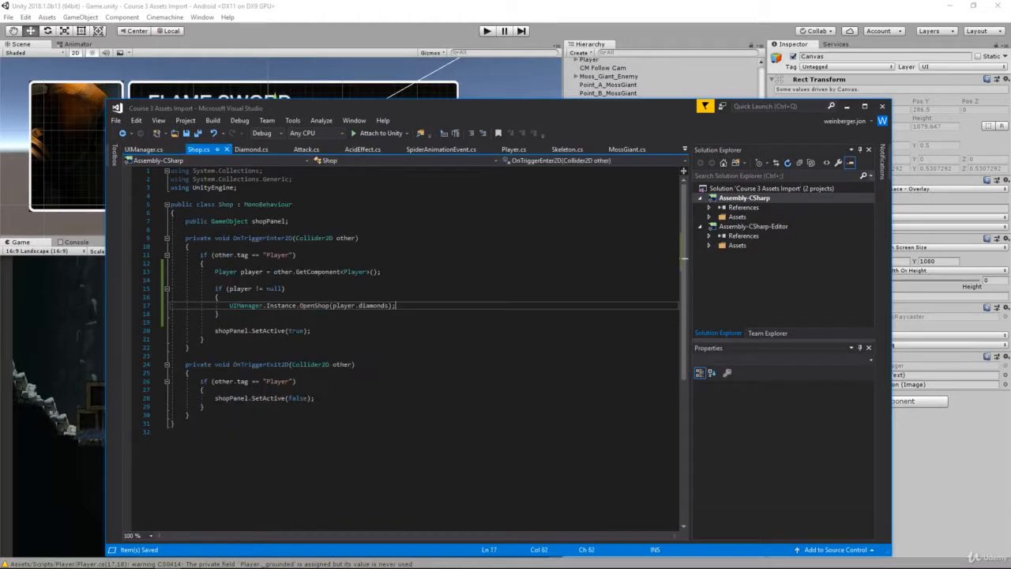
left_click(191, 415)
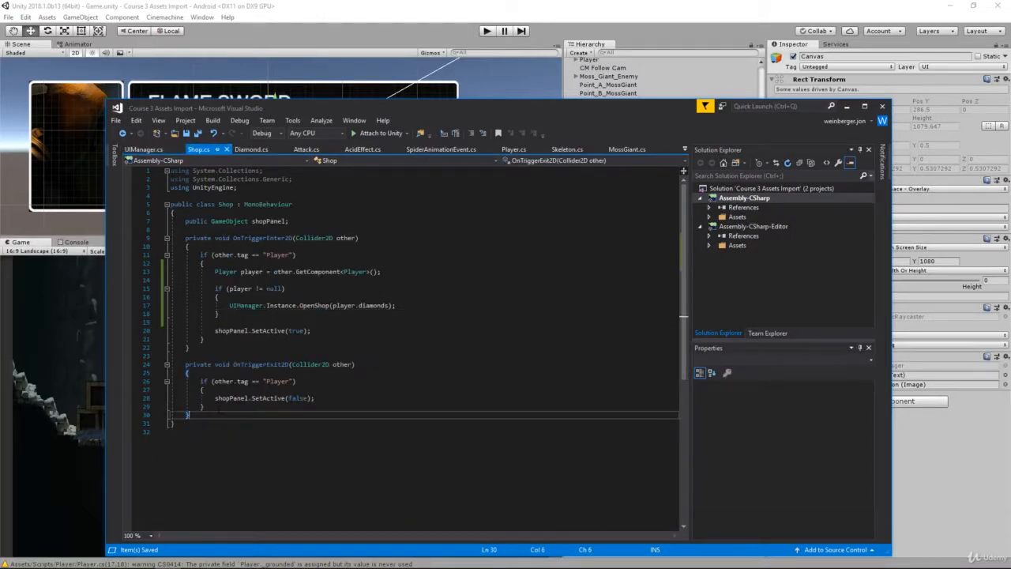
key("Return")
key("Return")
type("publi")
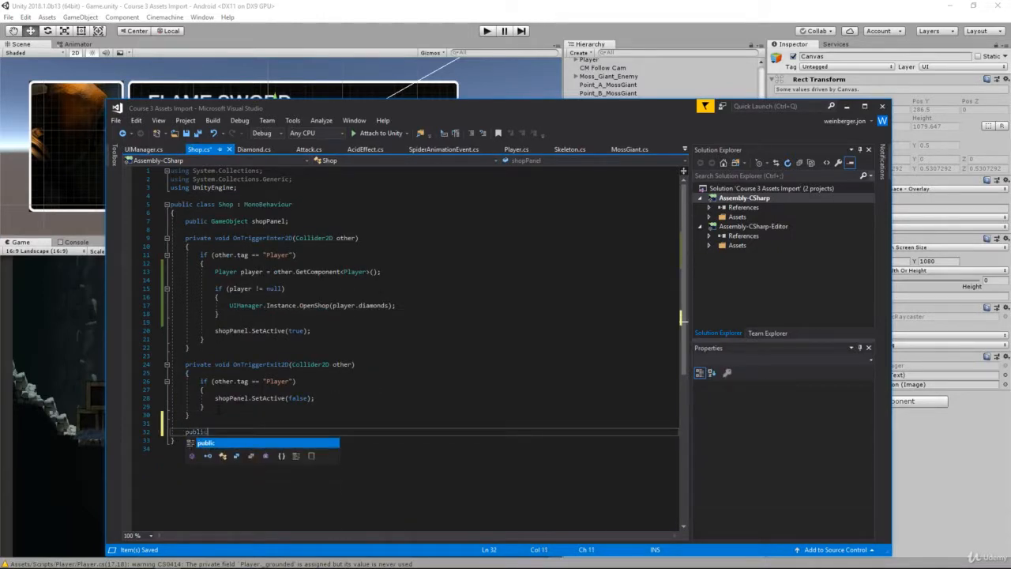
type("c vo")
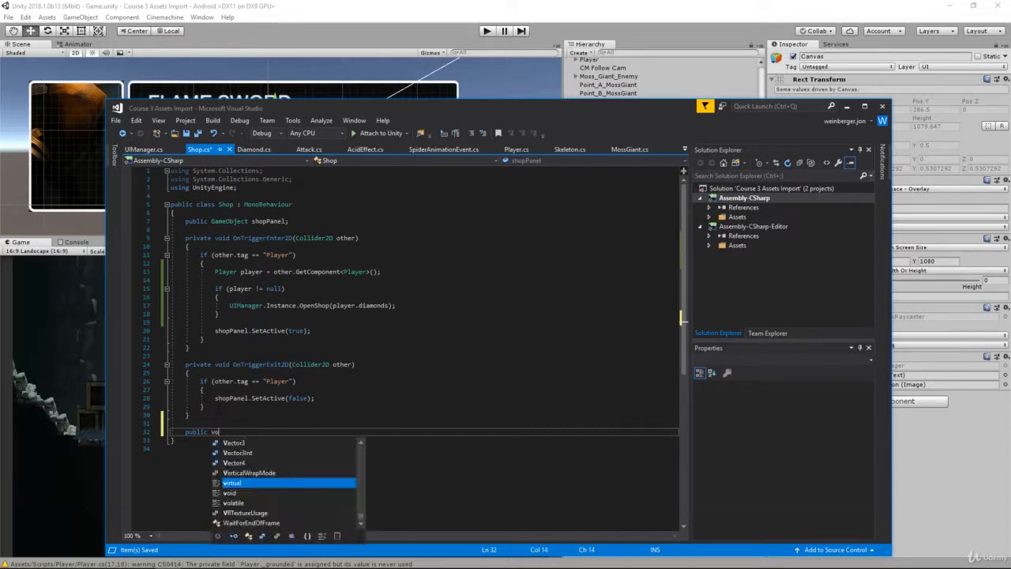
type("id Selec")
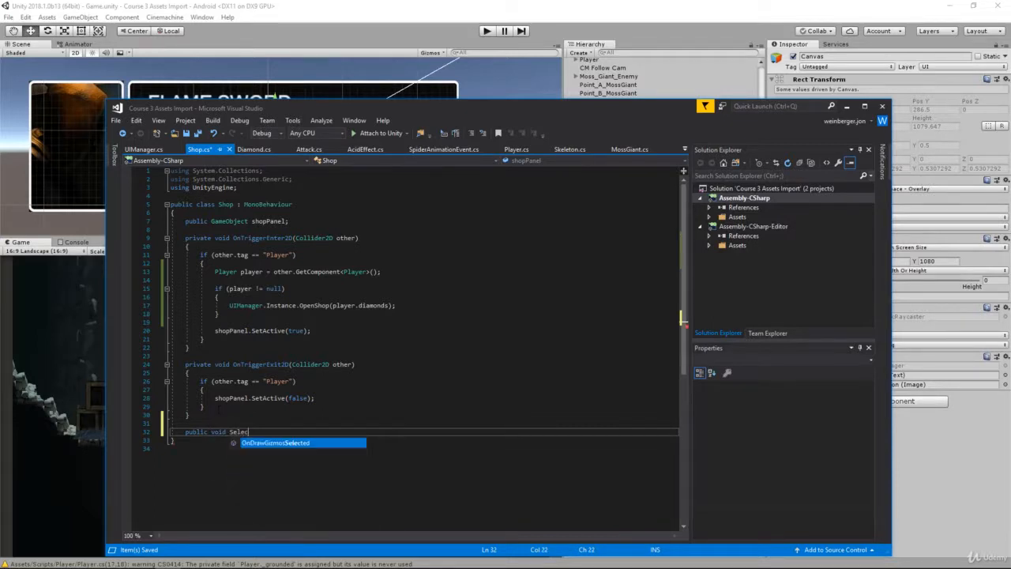
type("tItem()")
key("Return")
type("{")
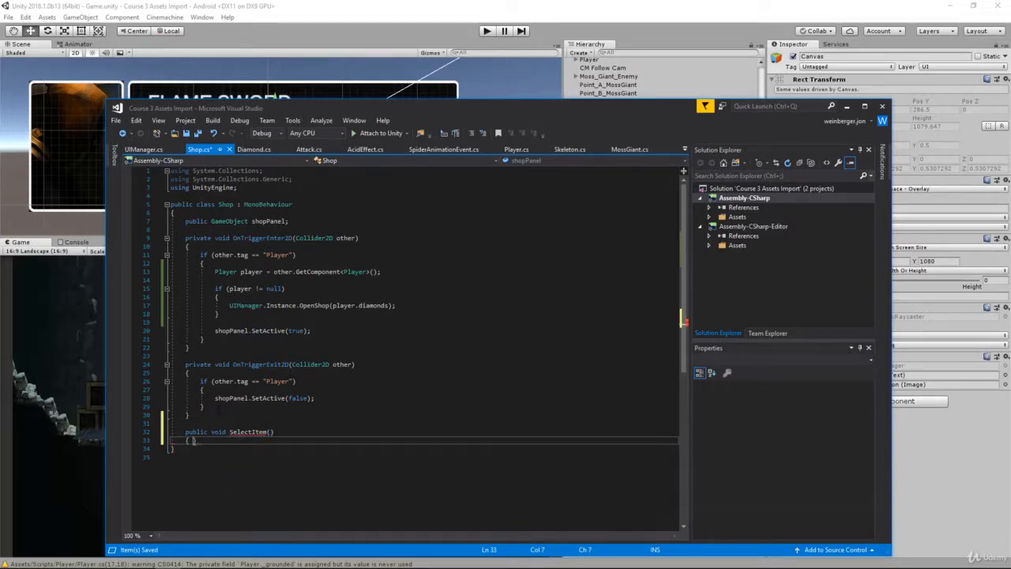
key("Return")
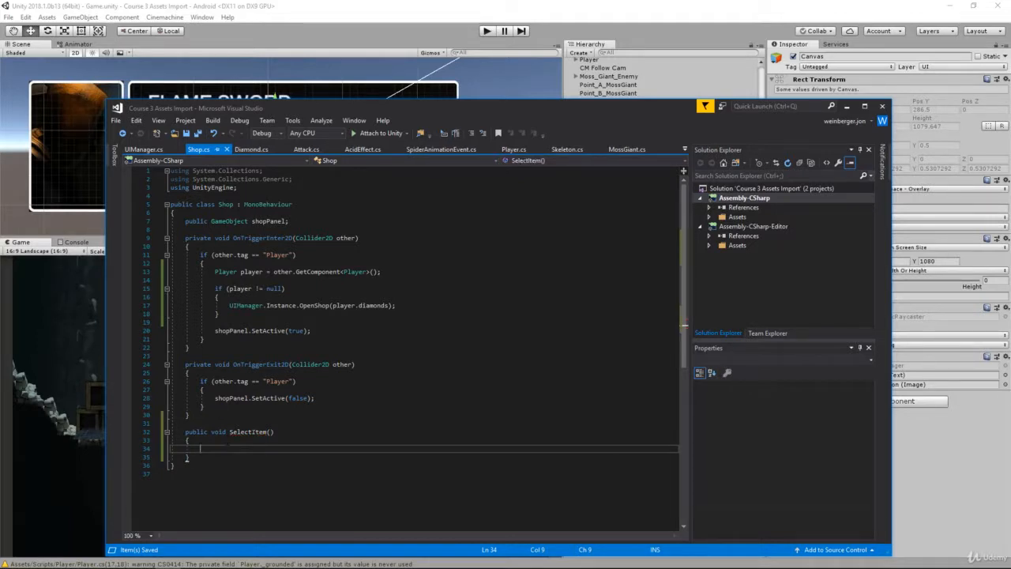
double_click(246, 432)
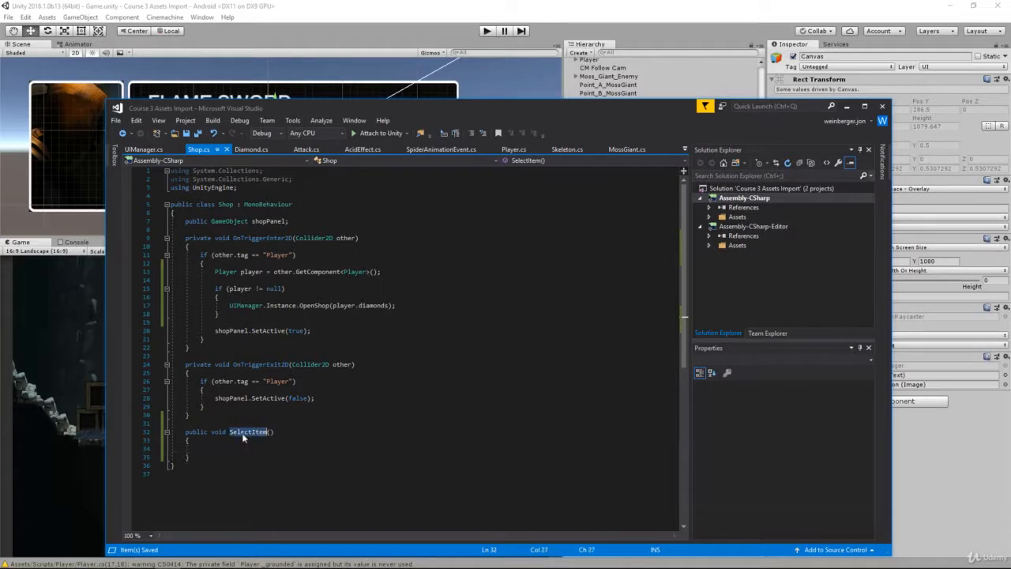
Step: Back in Unity, add an On Click event entry to the Flame Sword, Boots of Flight and Key To Castle buttons together
left_click(59, 382)
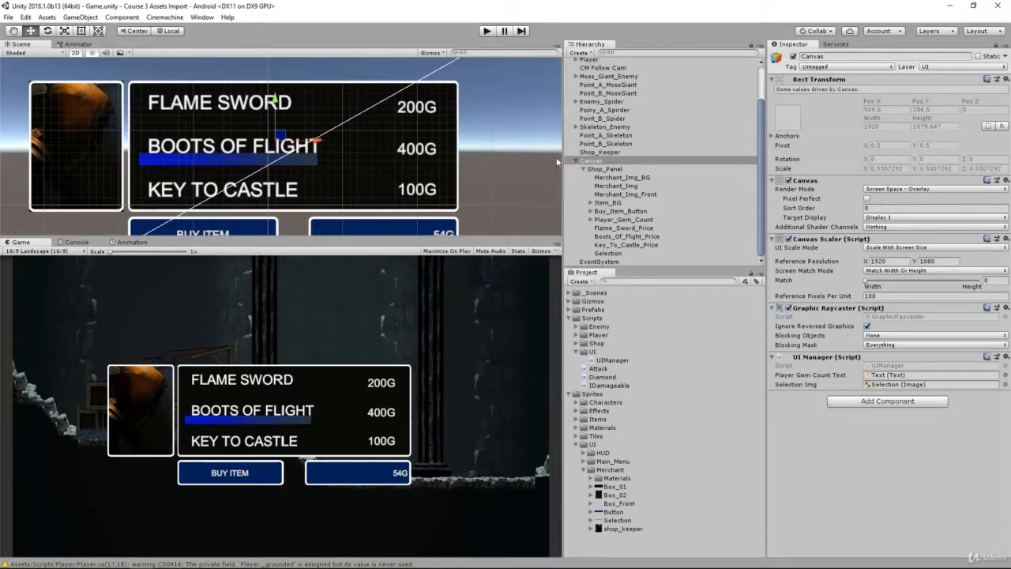
key("Down")
key("Down")
key("Down")
key("Down")
key("Down")
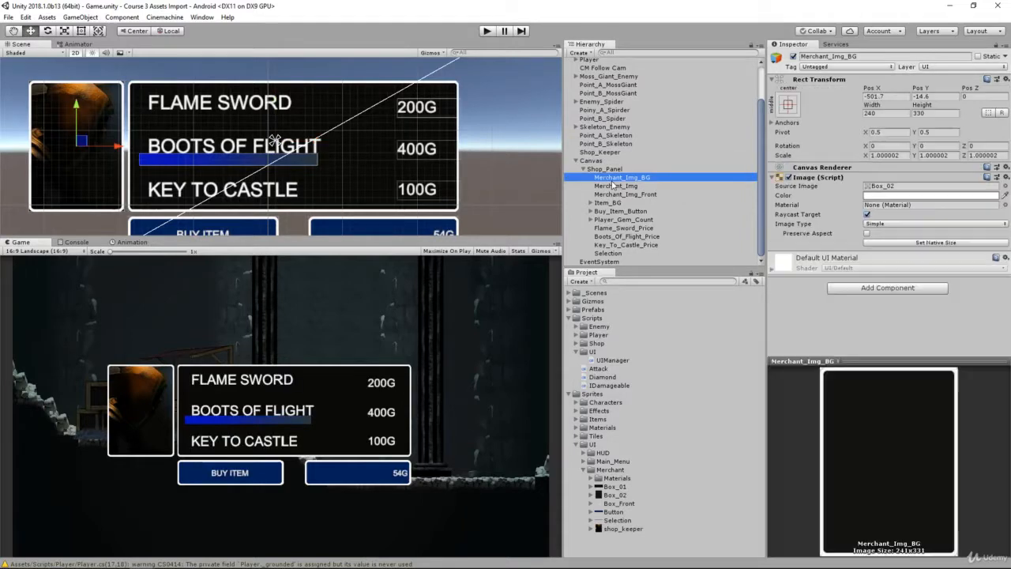
key("Right")
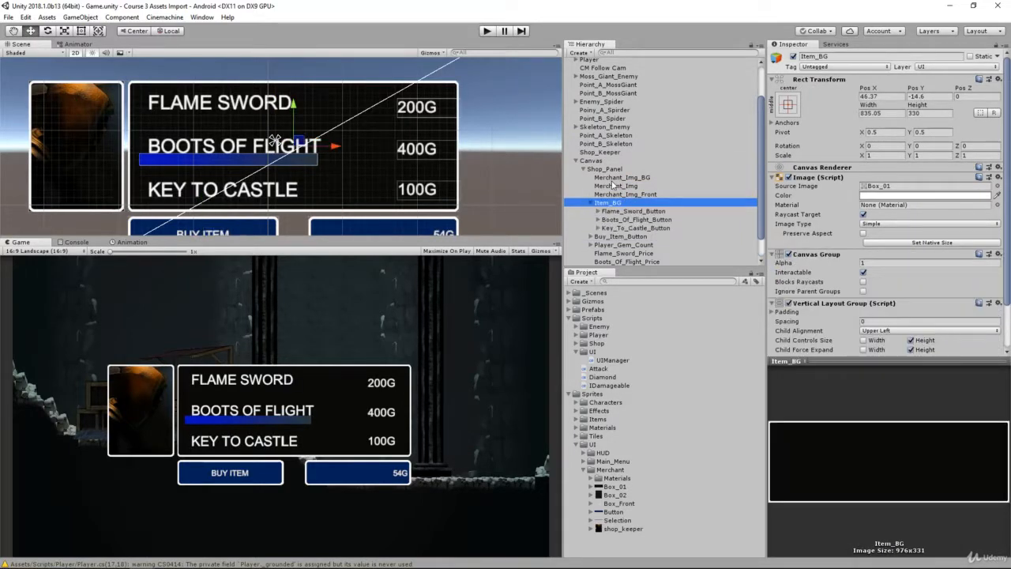
key("Down")
key("Down")
key("Down")
key("Up")
key("Up")
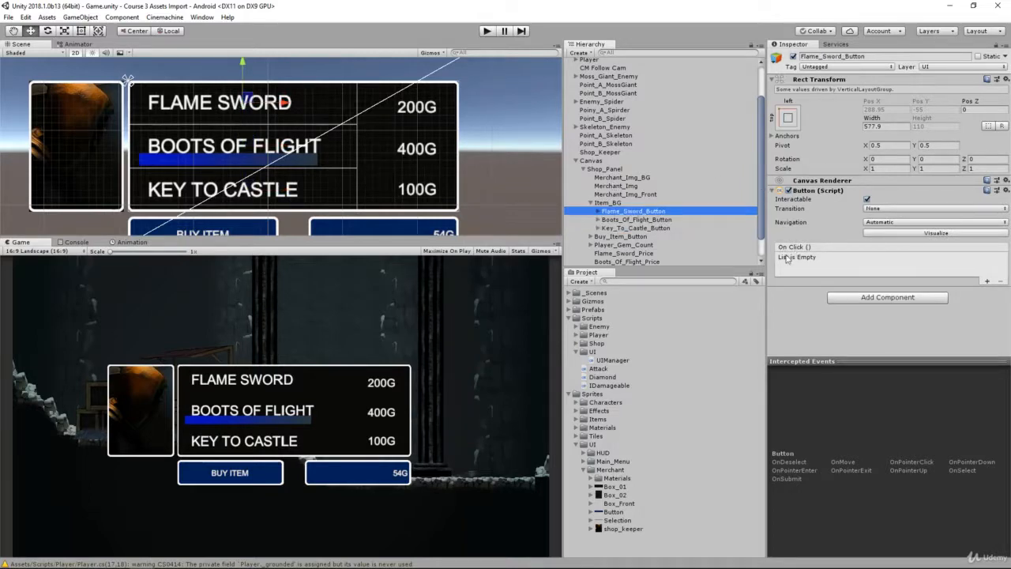
left_click(674, 223, "ctrl")
left_click(674, 228, "ctrl")
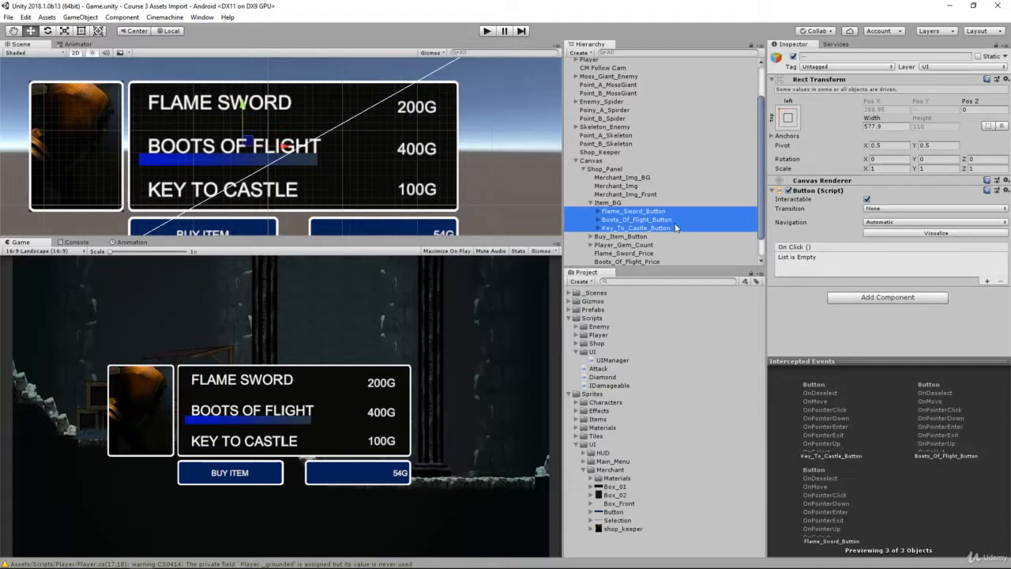
left_click(986, 281)
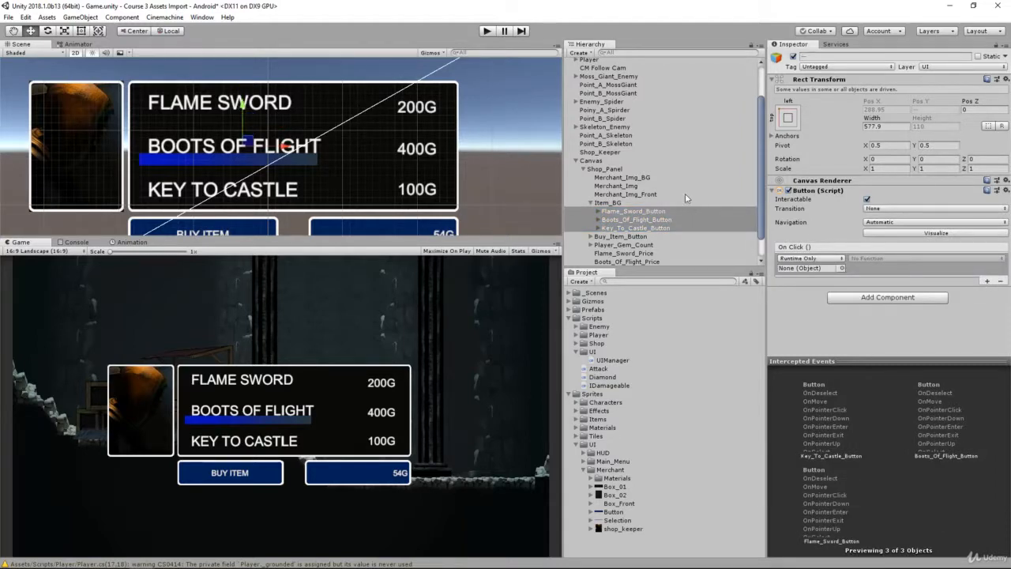
Step: Assign Shop_Keeper as the On Click target of the three item buttons and set the function to Shop.SelectItem
scroll(645, 241, "down", 1)
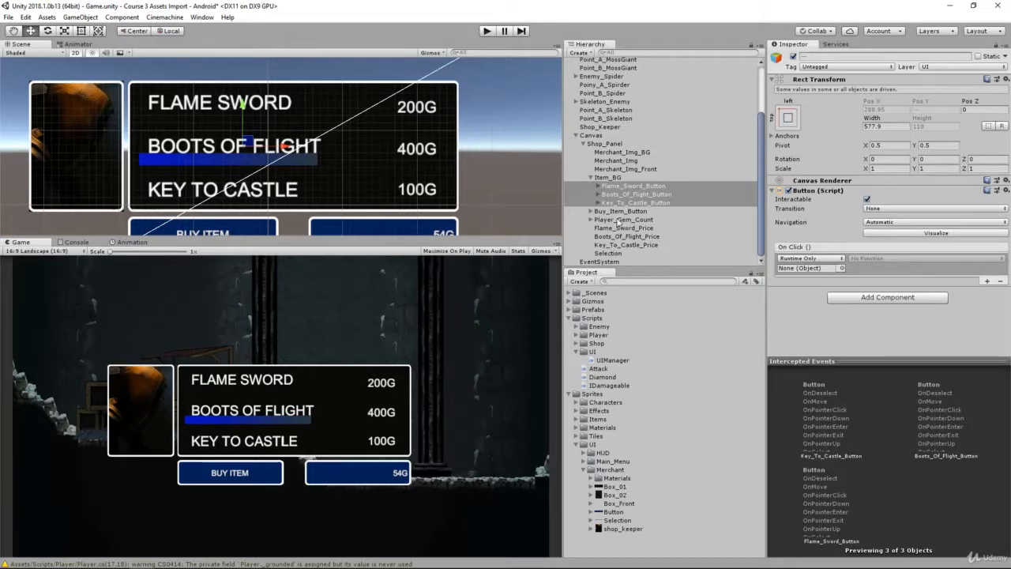
left_click_drag(604, 129, 815, 271)
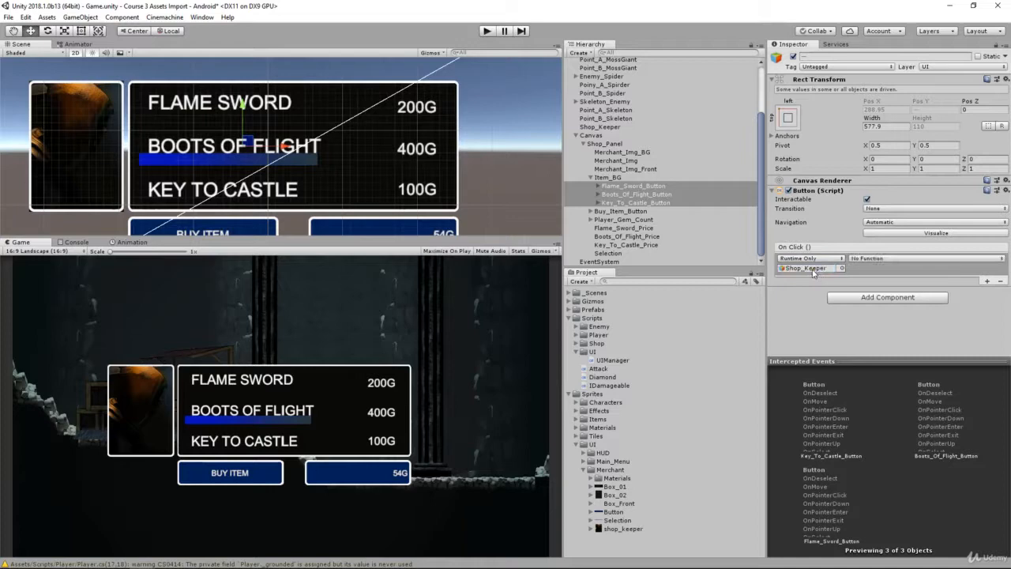
left_click(861, 259)
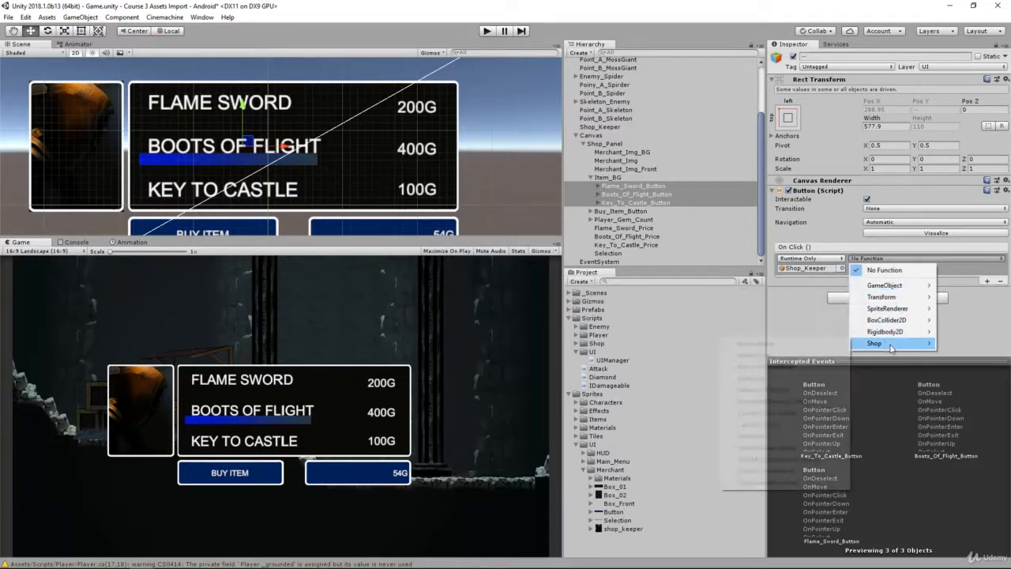
mouse_move(892, 348)
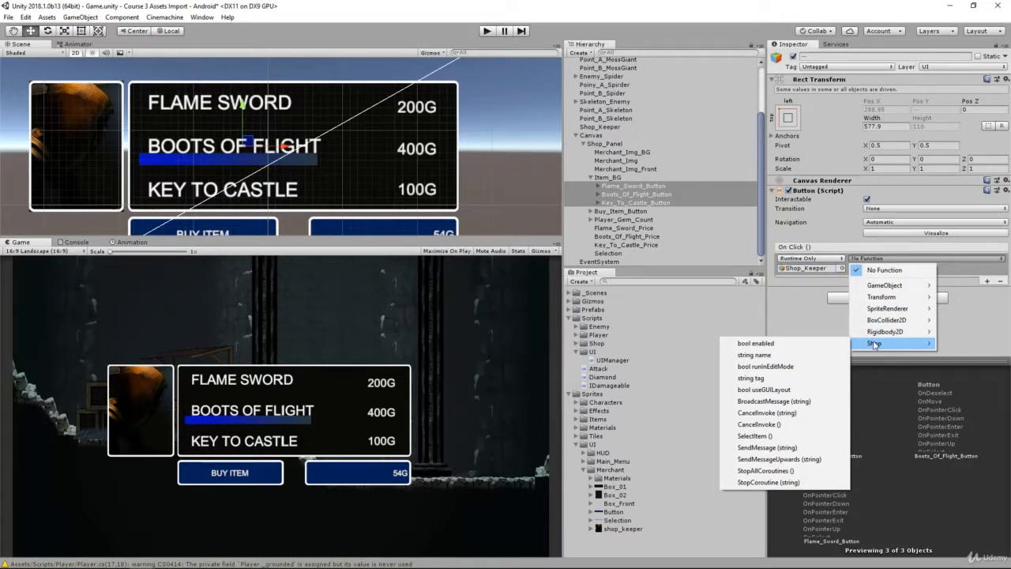
left_click(755, 436)
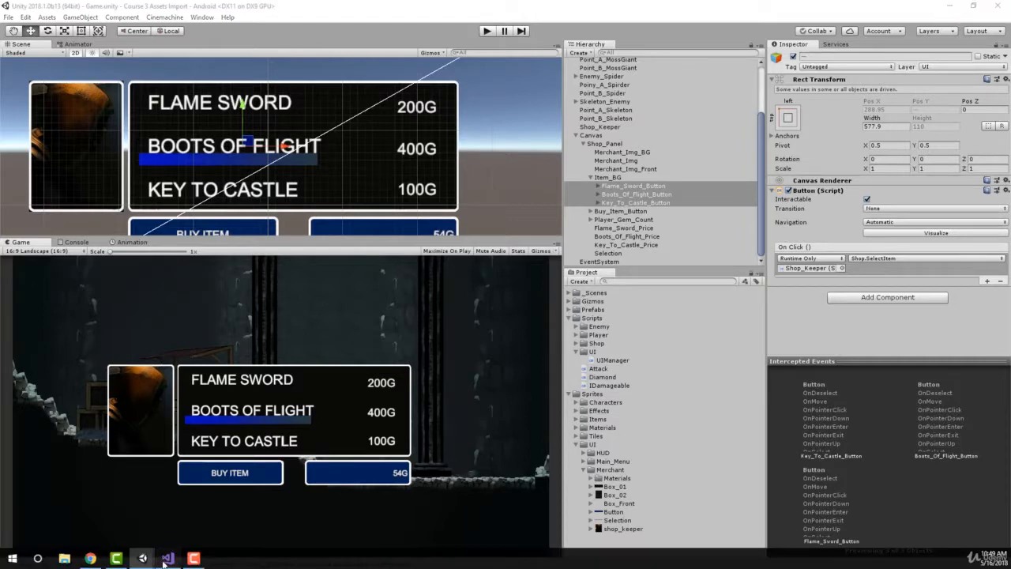
Step: Switch to Visual Studio, add Debug.Log("SelectItem()"); inside the SelectItem method of Shop.cs, and save the script
left_click(167, 559)
left_click(239, 440)
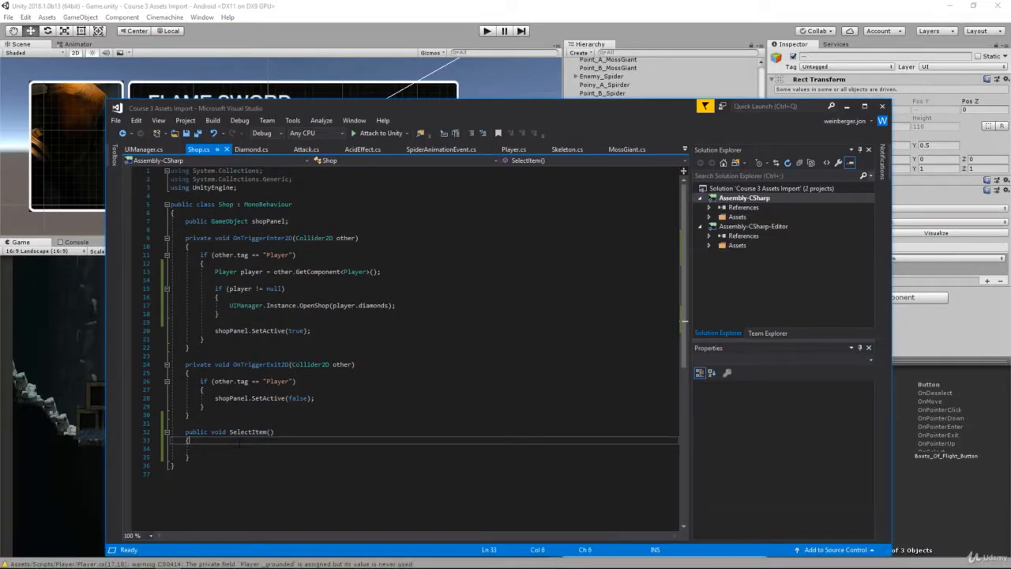
key("Down")
type("Debug.log")
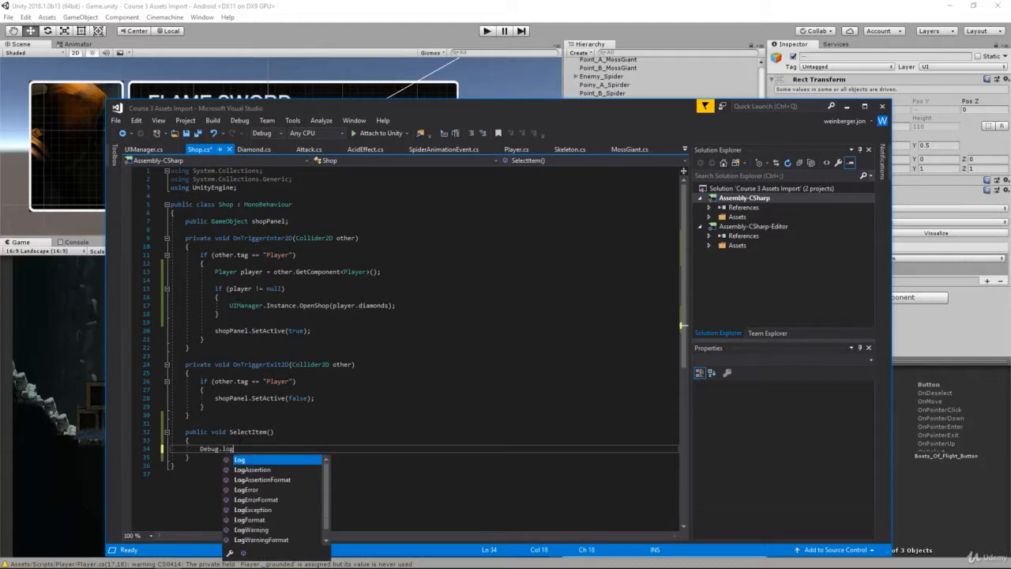
type("(\"")
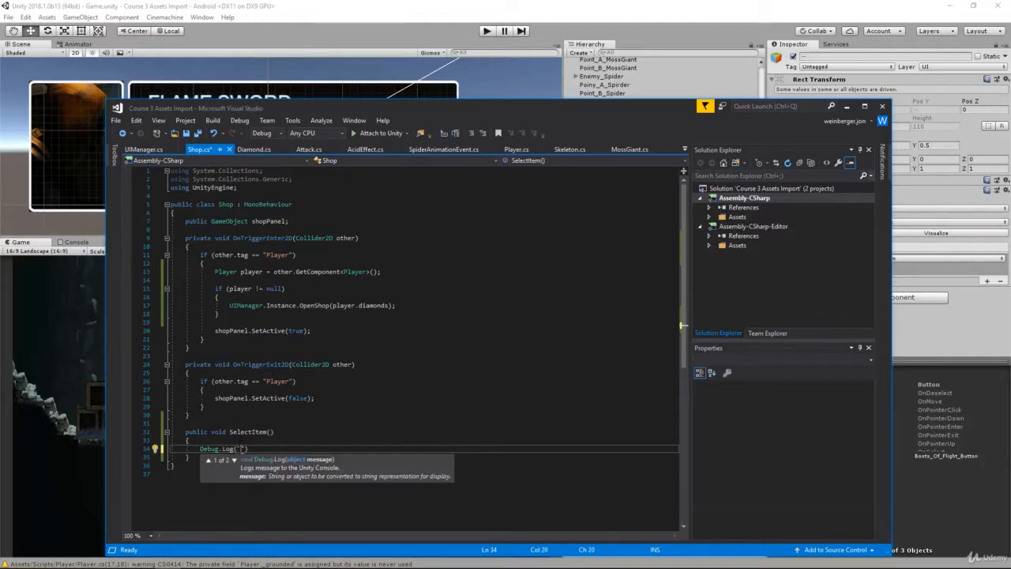
type("SelectITem()")
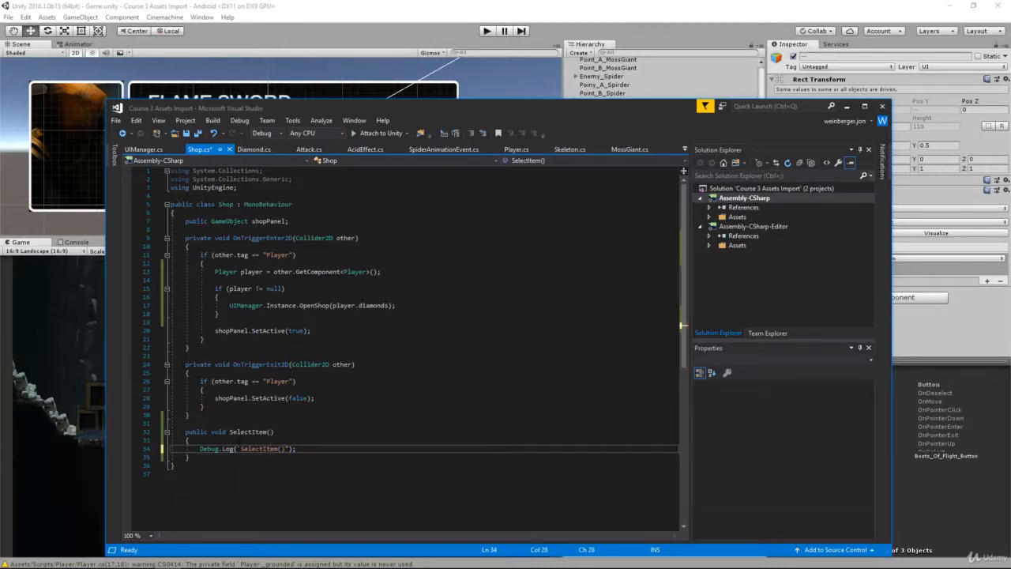
key("ctrl+s")
Step: Back in Unity, play the game, move the player away from and back to the shop keeper, and check the console log
left_click(69, 287)
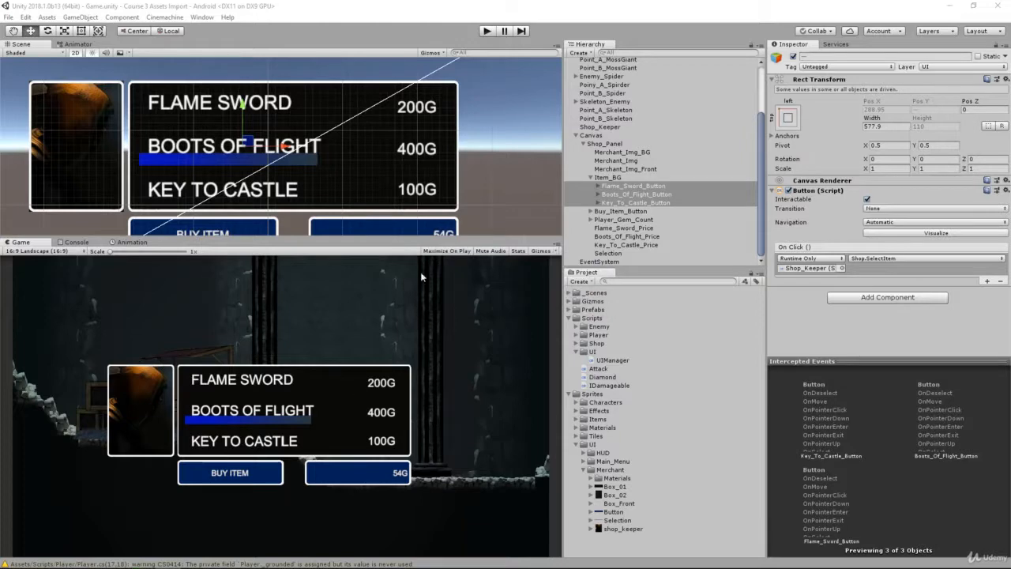
left_click(486, 33)
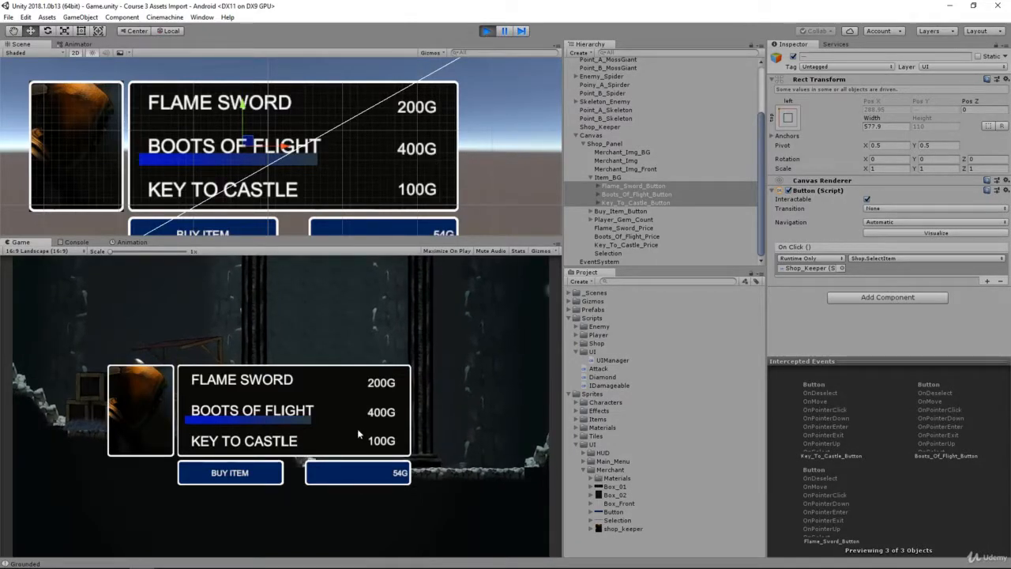
key("d")
key("space")
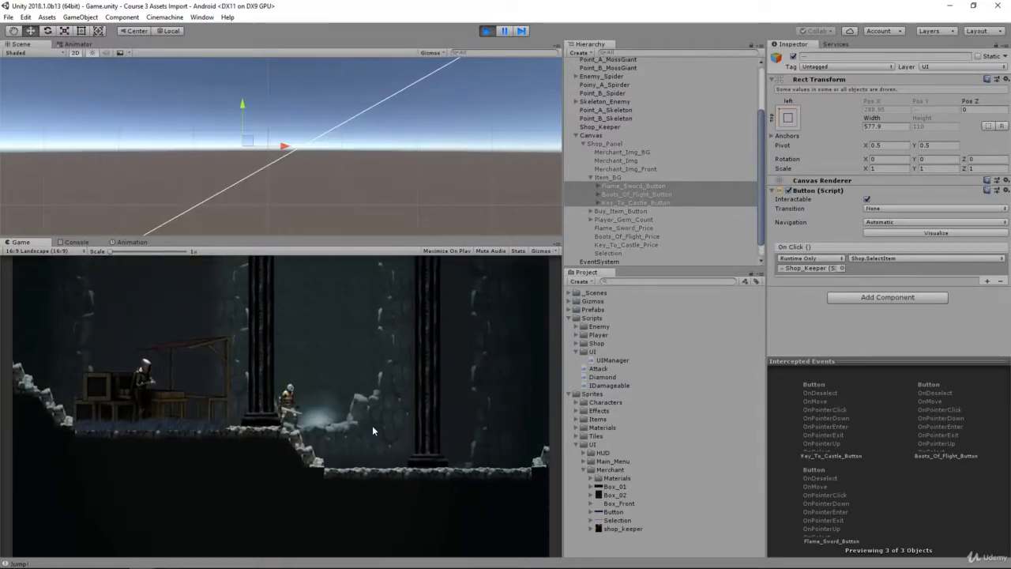
key("a")
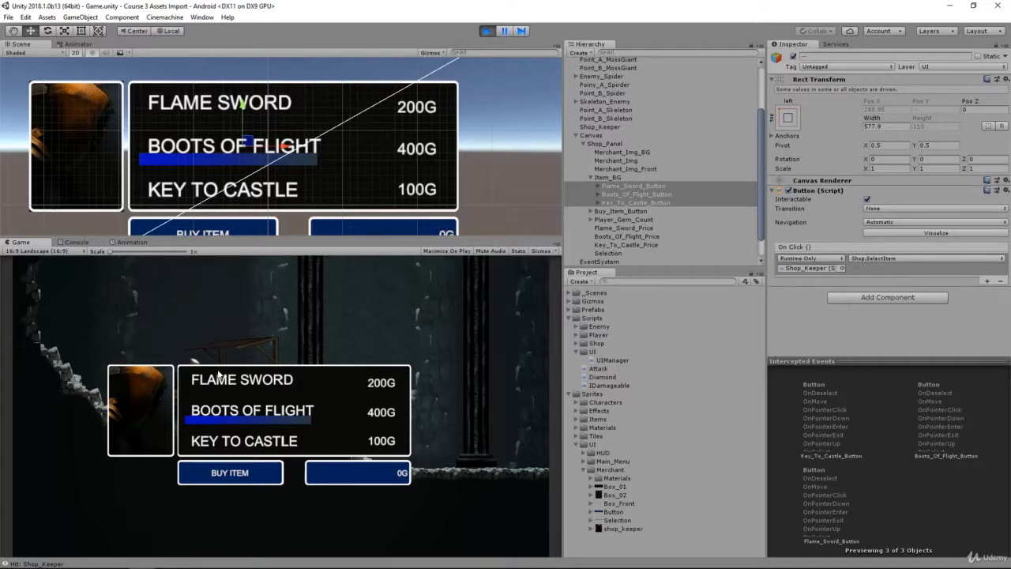
left_click(73, 242)
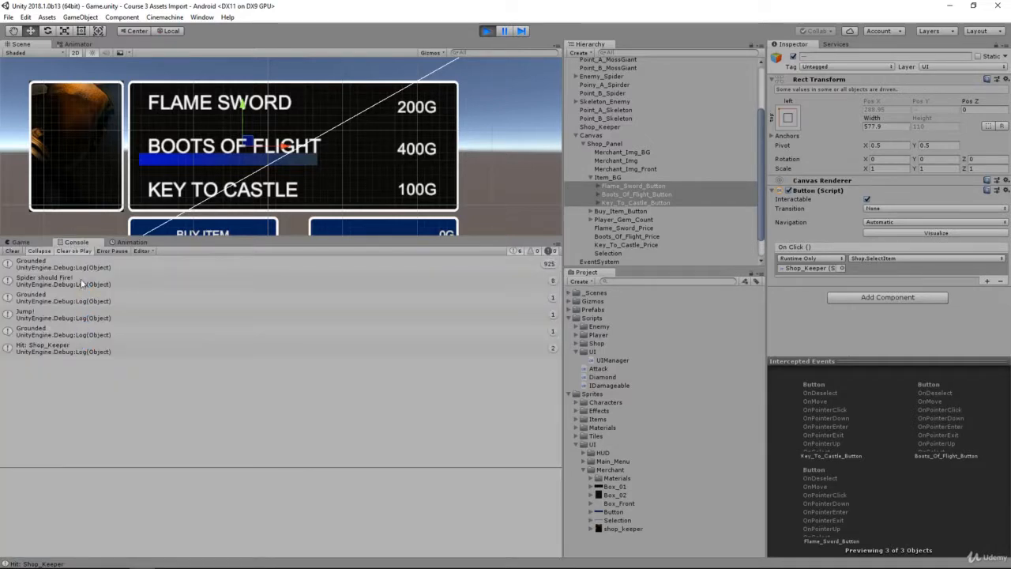
left_click(21, 241)
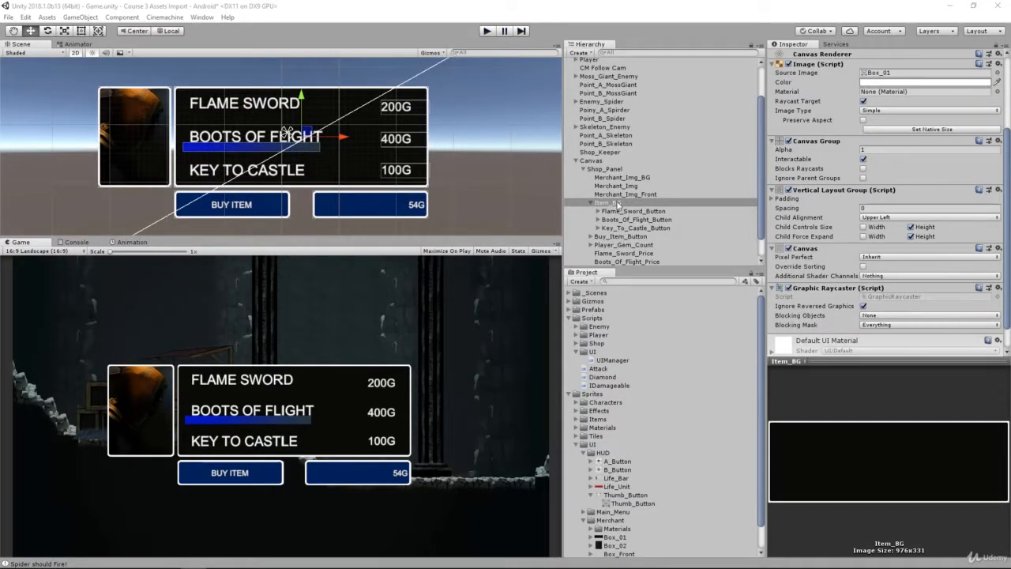
Step: Examine the component settings of Item_BG and its three item buttons, including the buttons' On Click events
scroll(830, 217, "up", 3)
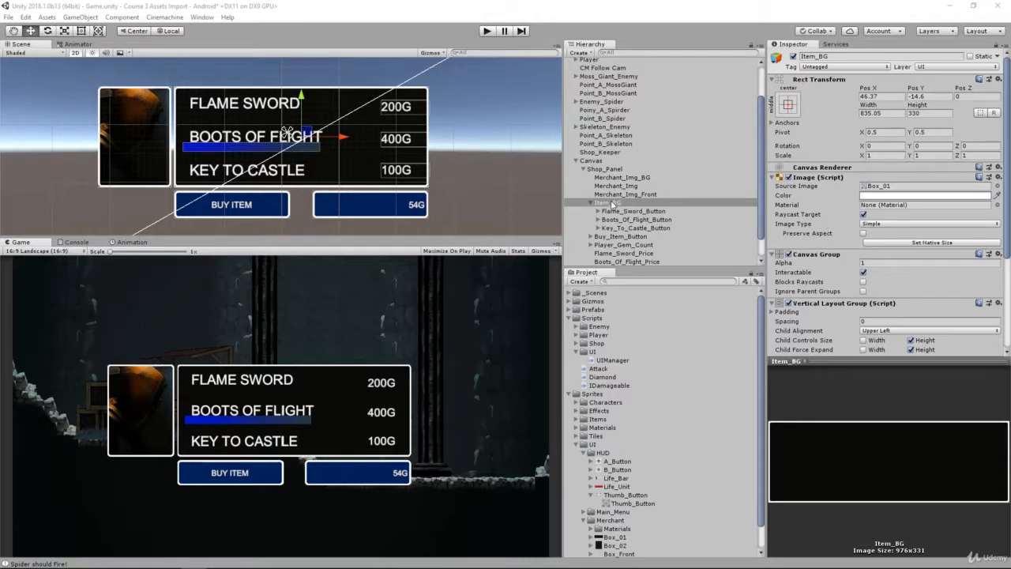
left_click(621, 227)
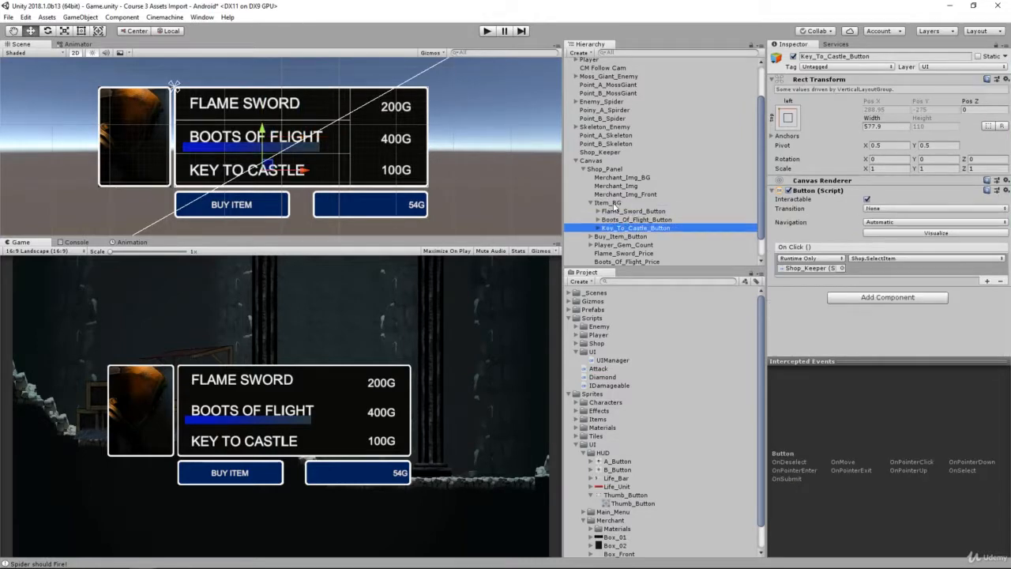
left_click(616, 204)
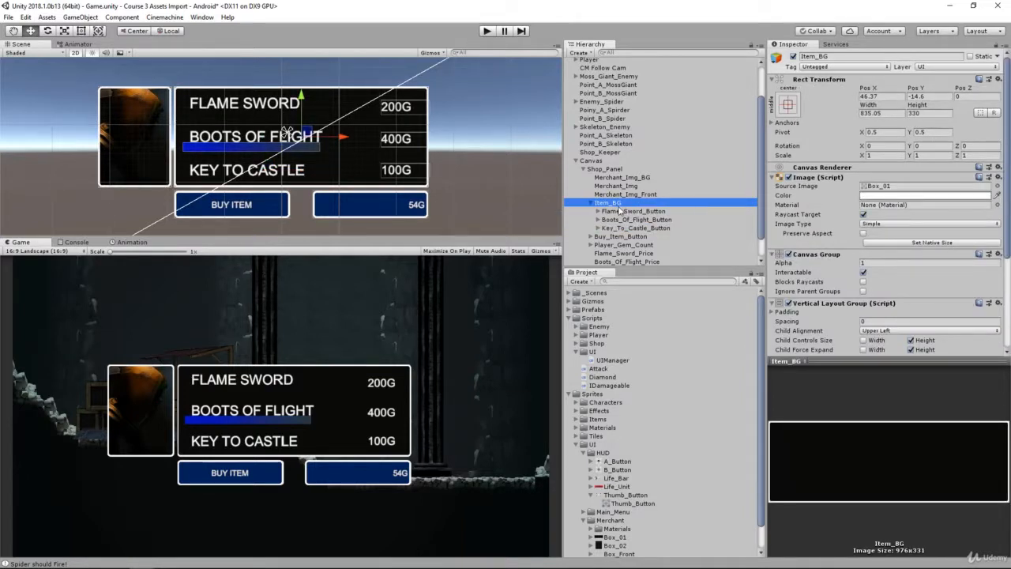
left_click(621, 211)
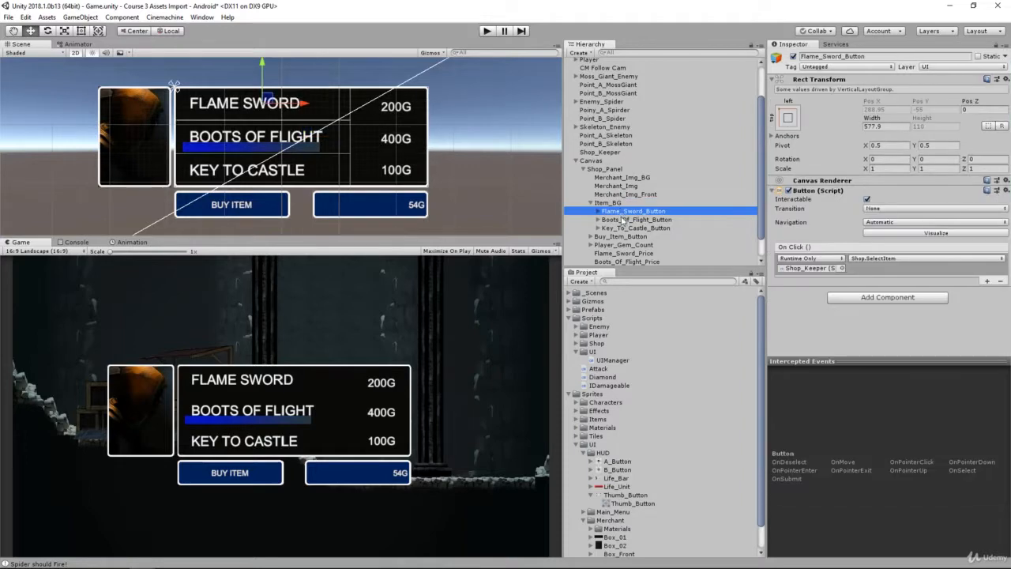
key("shift+Down")
key("shift+Down")
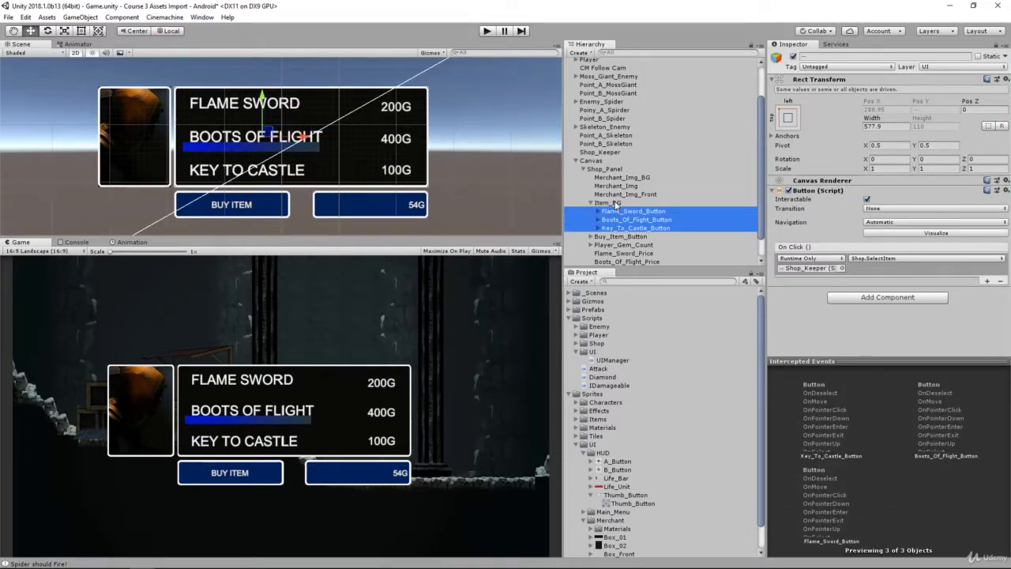
left_click(613, 204)
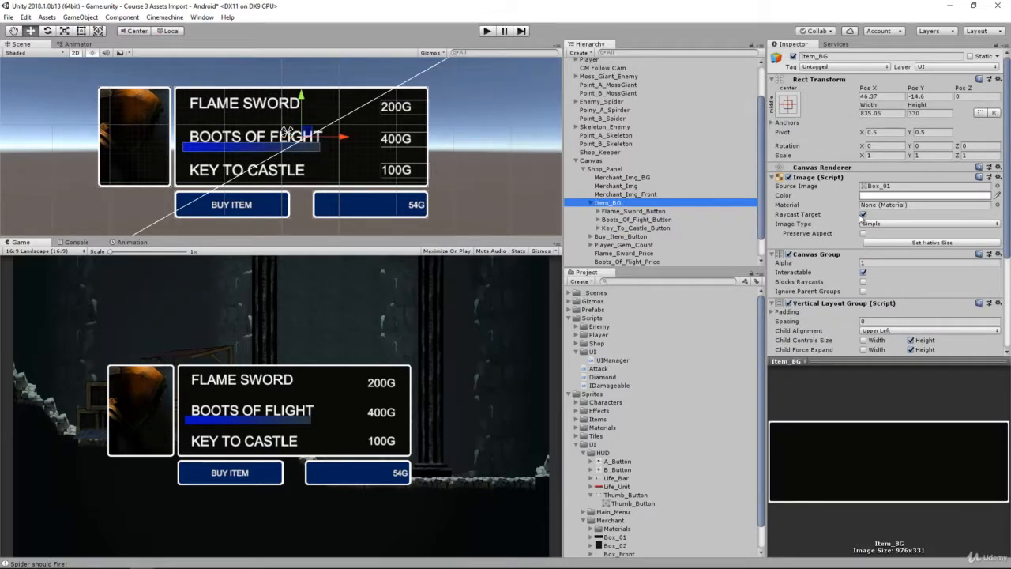
Step: Disable Raycast Target on the Item_BG image and deactivate the Shop_Panel object
left_click(863, 215)
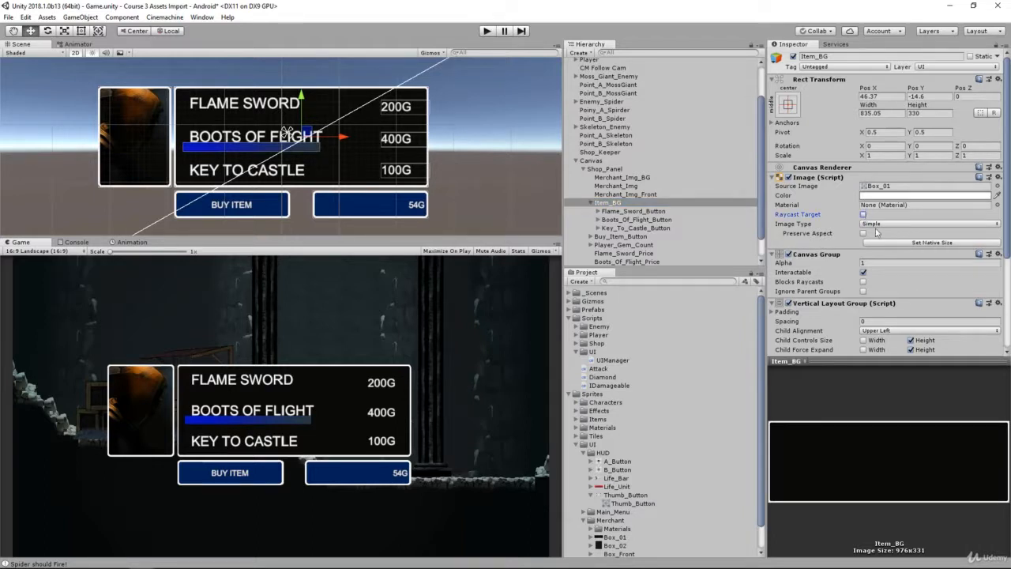
left_click(863, 216)
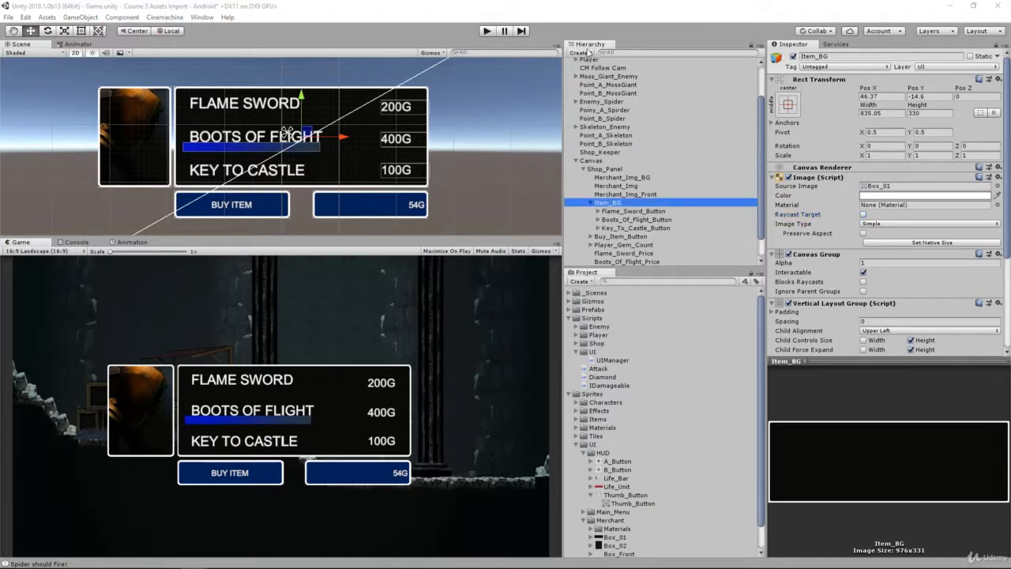
left_click(605, 169)
left_click(793, 57)
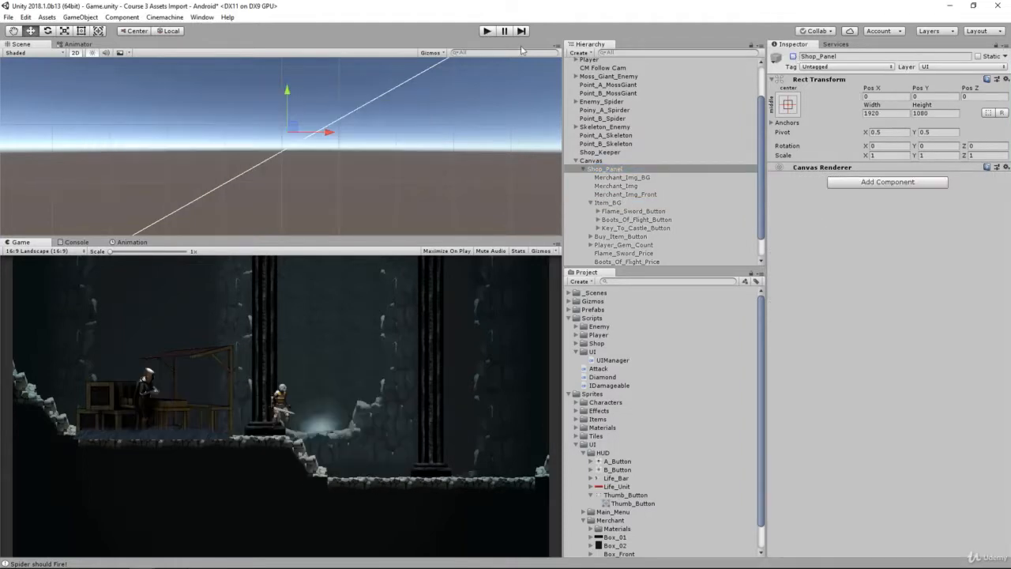
Step: Play the game, walk the player to the shop keeper, select Flame Sword, check the console log, and stop the game
left_click(488, 32)
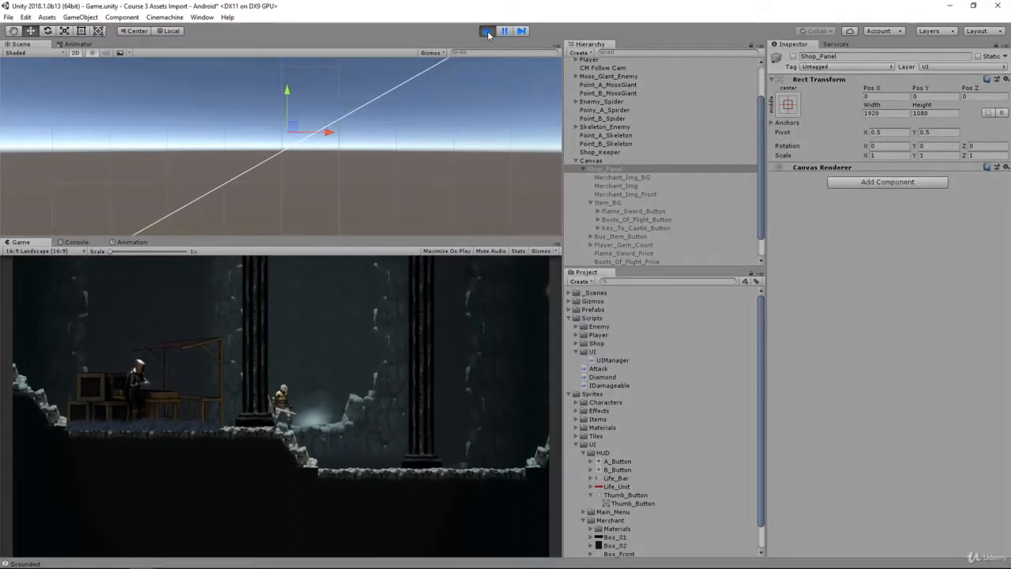
key("a")
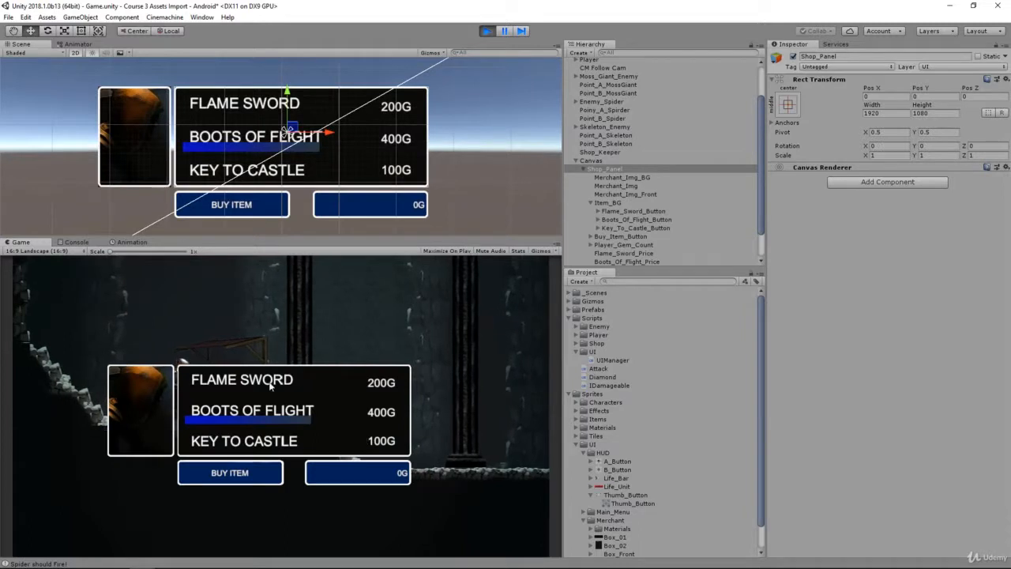
left_click(234, 382)
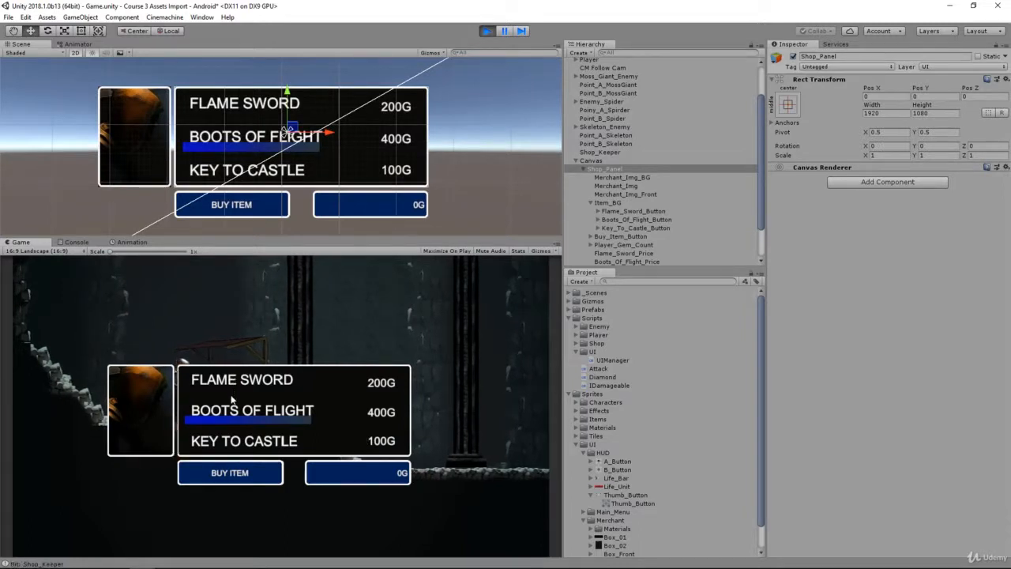
left_click(68, 241)
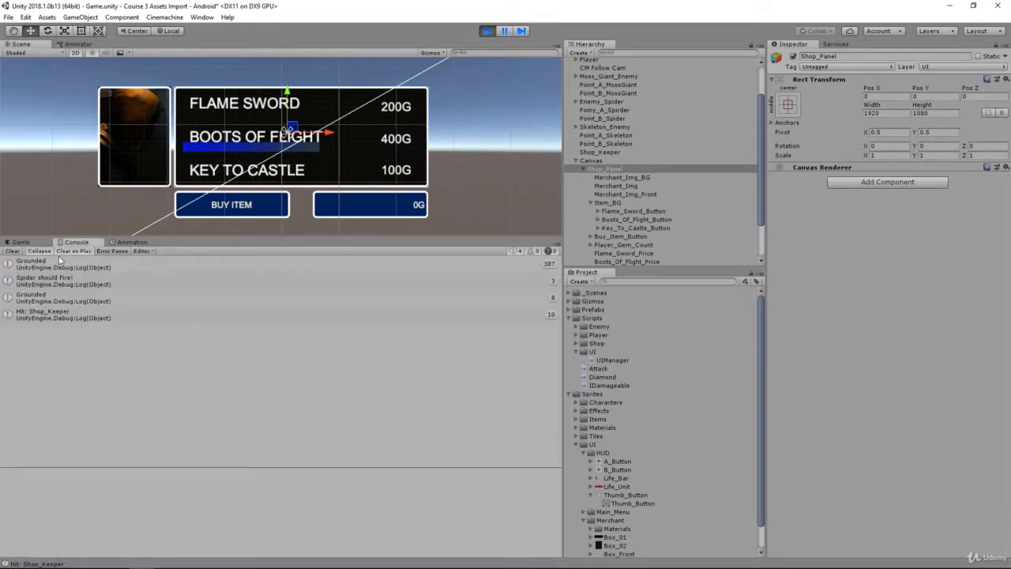
left_click(22, 242)
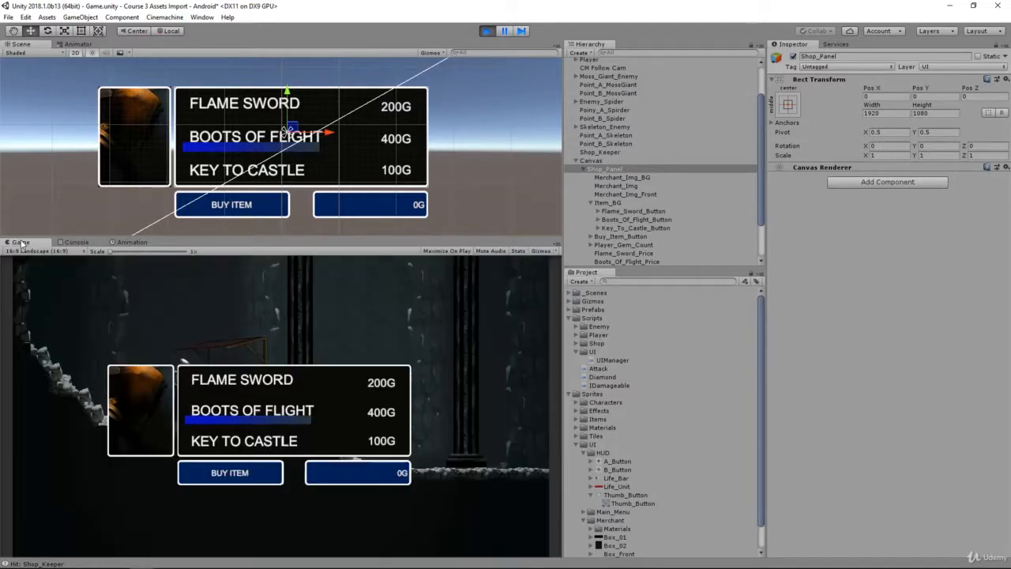
left_click(485, 31)
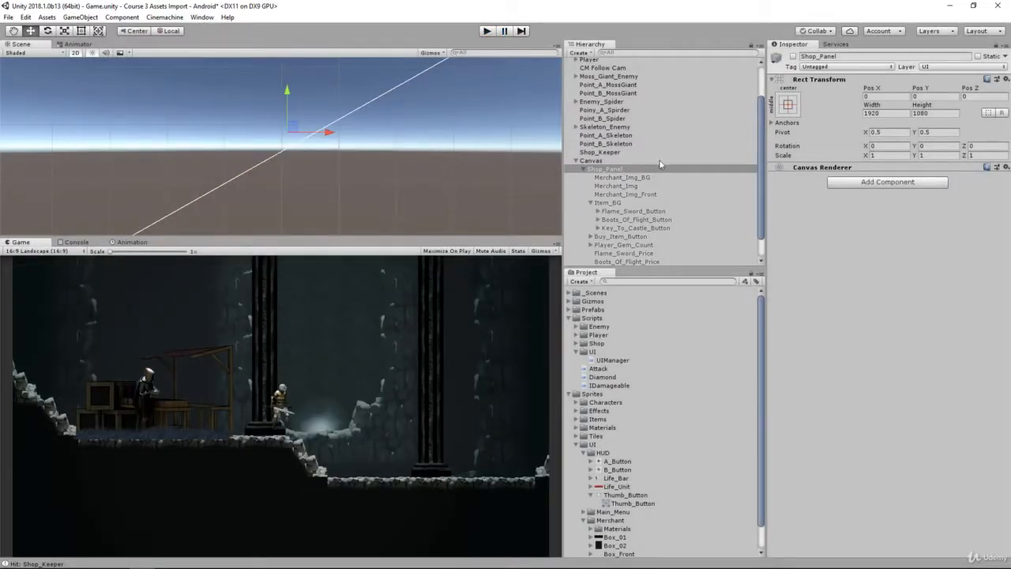
Step: Reactivate Shop_Panel and move the Flame Sword, Boots of Flight and Key to Castle buttons out of Item_BG, directly under Shop_Panel
left_click(794, 56)
left_click(619, 211)
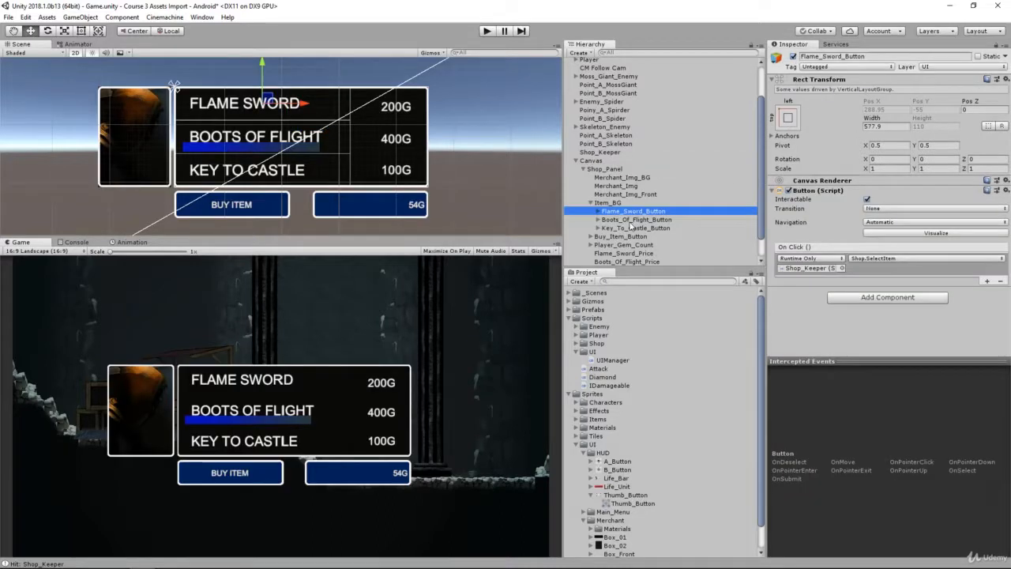
left_click(630, 222, "ctrl")
left_click(629, 222, "ctrl")
left_click(639, 213, "ctrl")
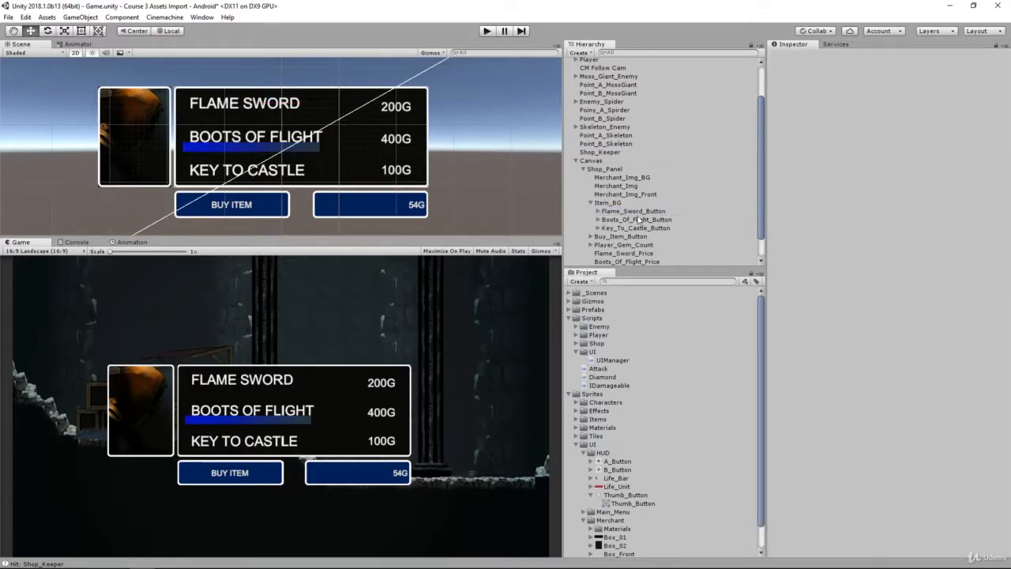
left_click(635, 226, "ctrl")
left_click(621, 211, "shift")
left_click_drag(621, 211, 611, 232)
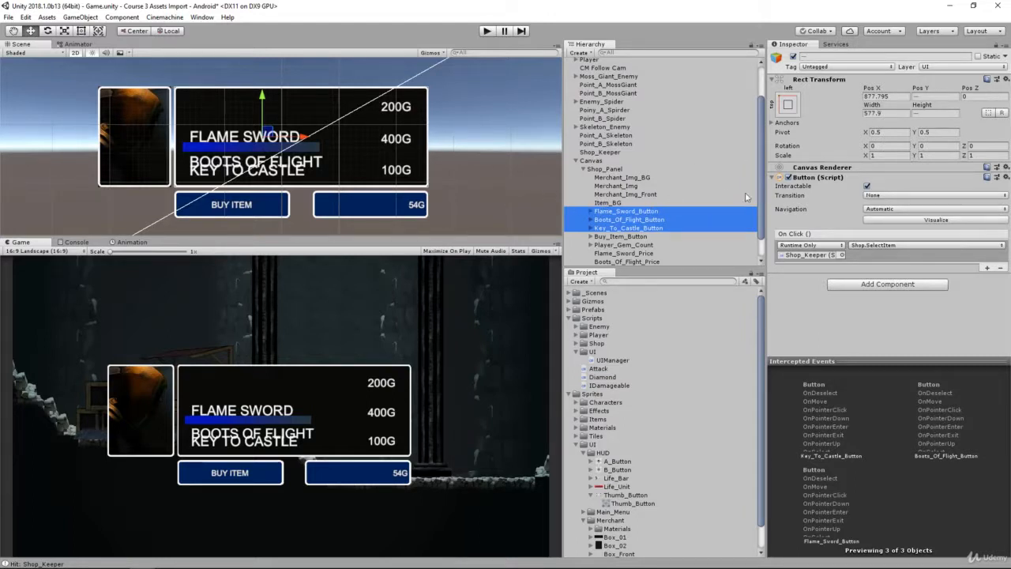
Step: Set the three item buttons' width to 1000 and height to 100
left_click(880, 114)
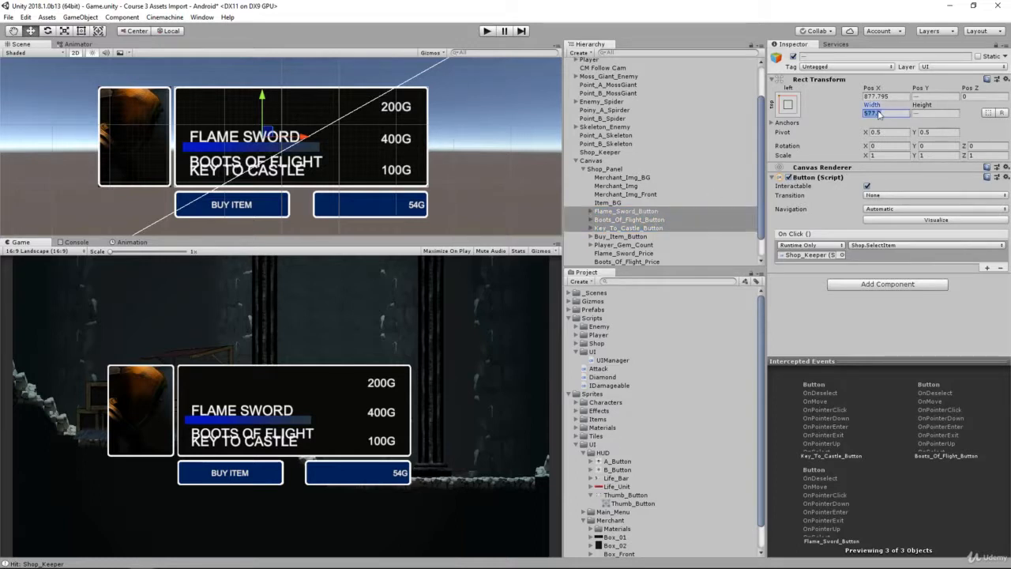
type("1000")
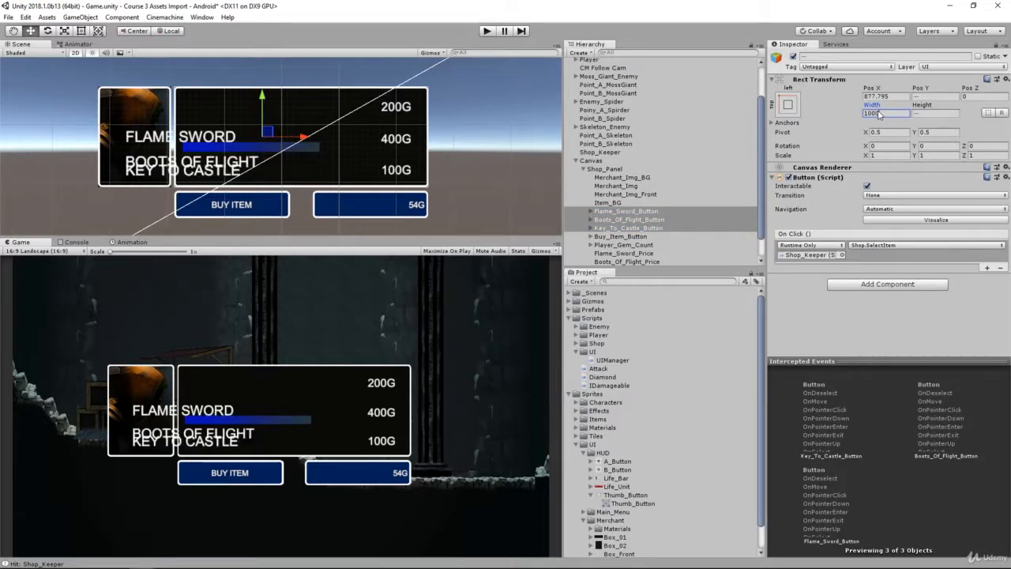
key("Tab")
type("100")
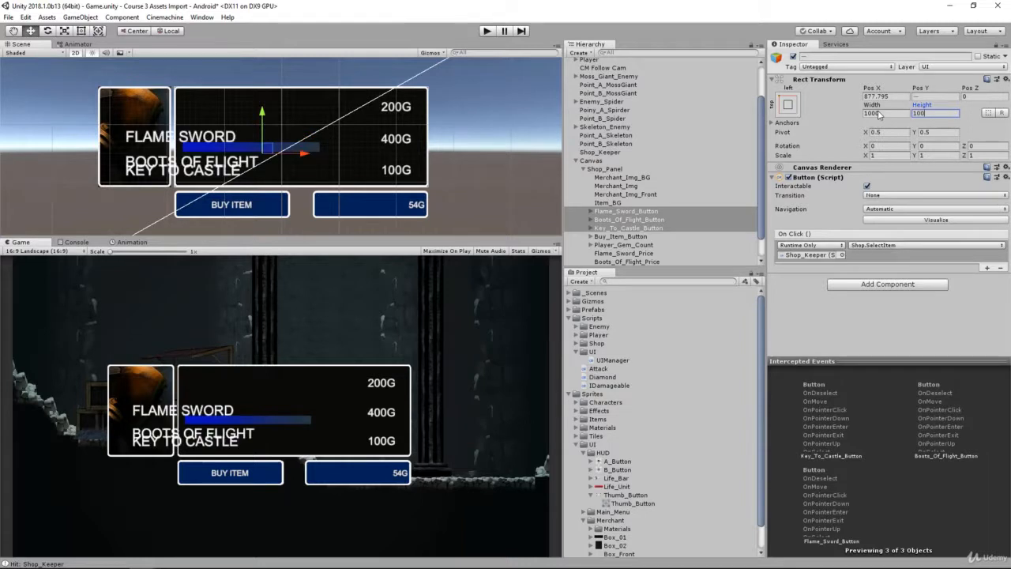
Step: Align the buttons with their prices: Flame Sword at about (1082, -454), Boots of Flight (1076, -574) and Key to Castle (1076, -672)
left_click(628, 211)
left_click_drag(272, 135, 333, 108)
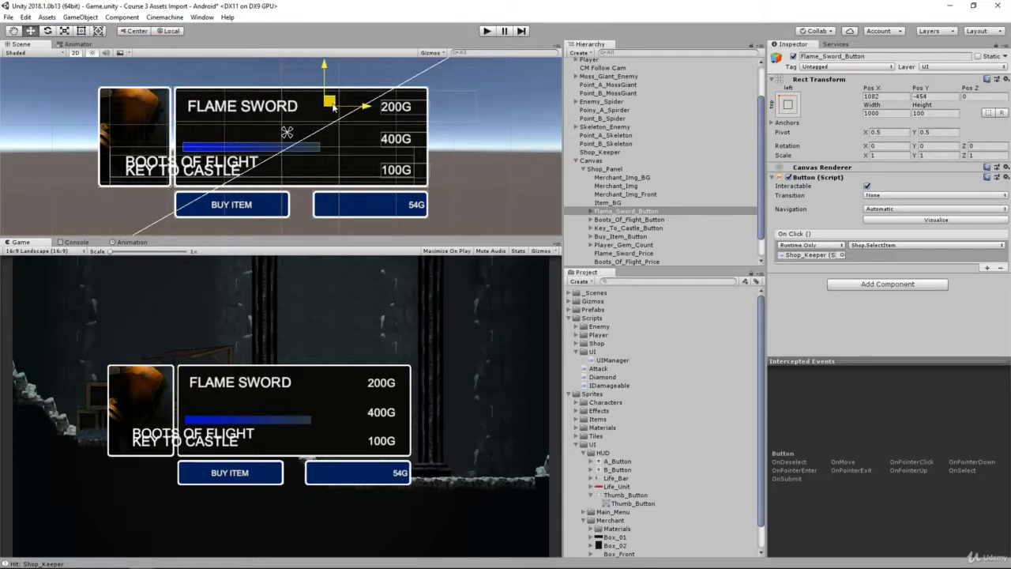
left_click(624, 220)
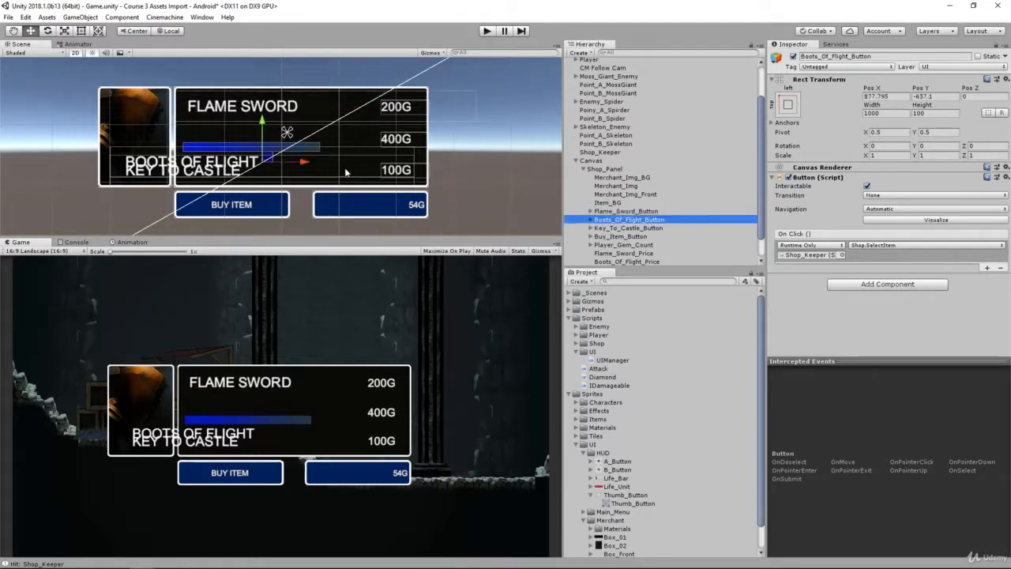
left_click_drag(276, 156, 330, 140)
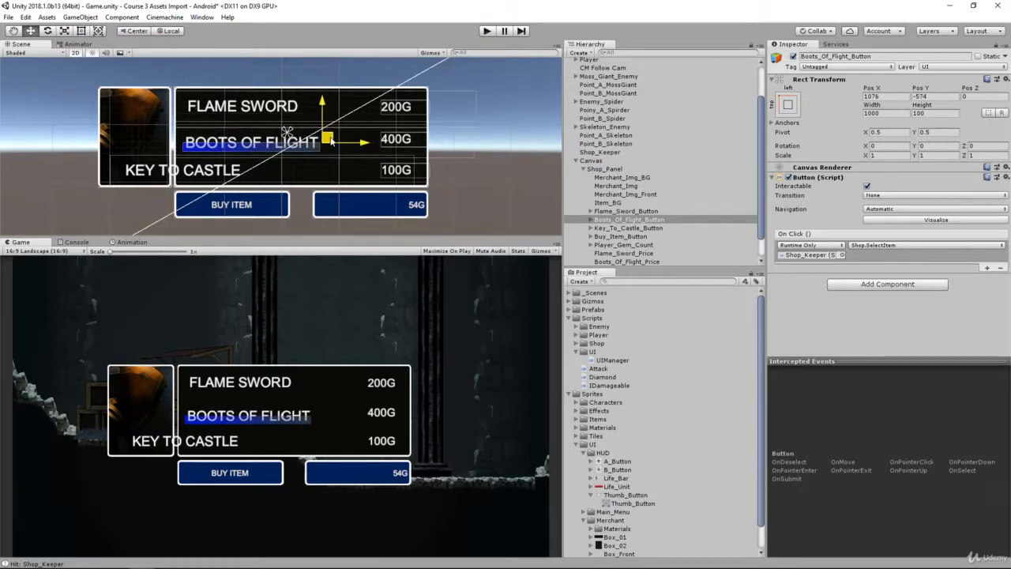
left_click(620, 227)
left_click_drag(269, 169, 331, 170)
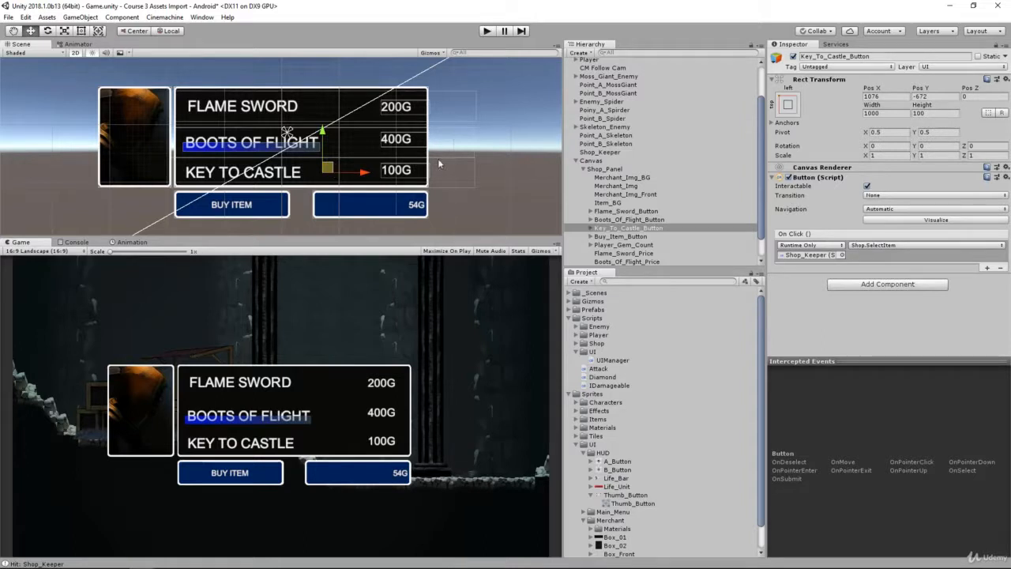
Step: Set the height of the Selection highlight image to 10
scroll(644, 245, "down", 1)
left_click(618, 253)
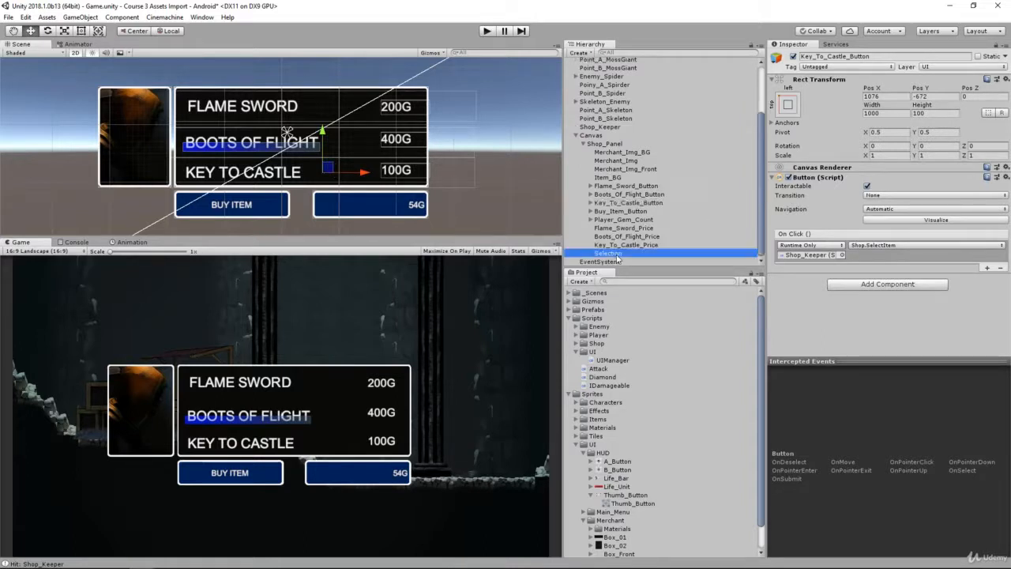
left_click(919, 113)
type("15")
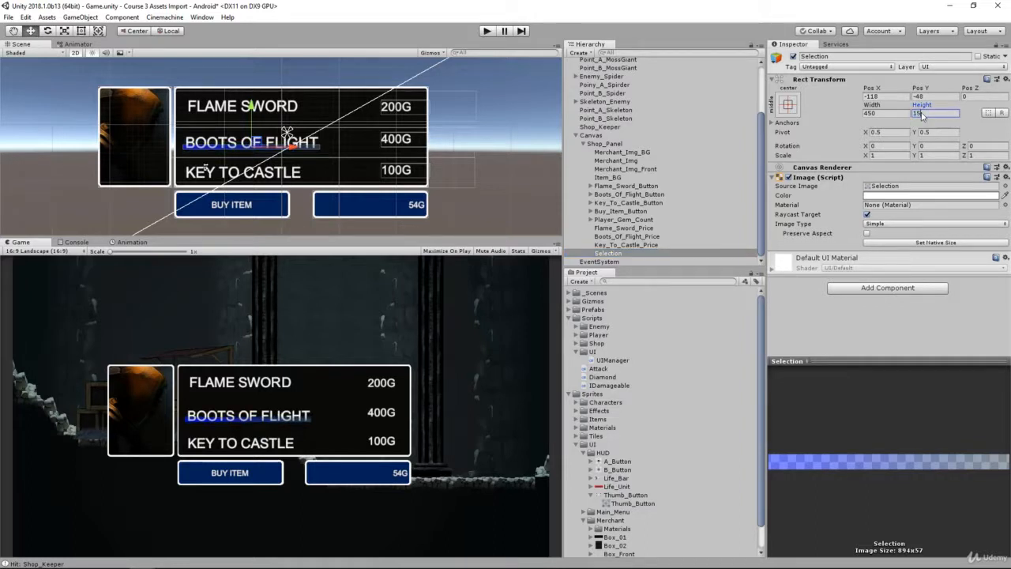
key("BackSpace")
type("10")
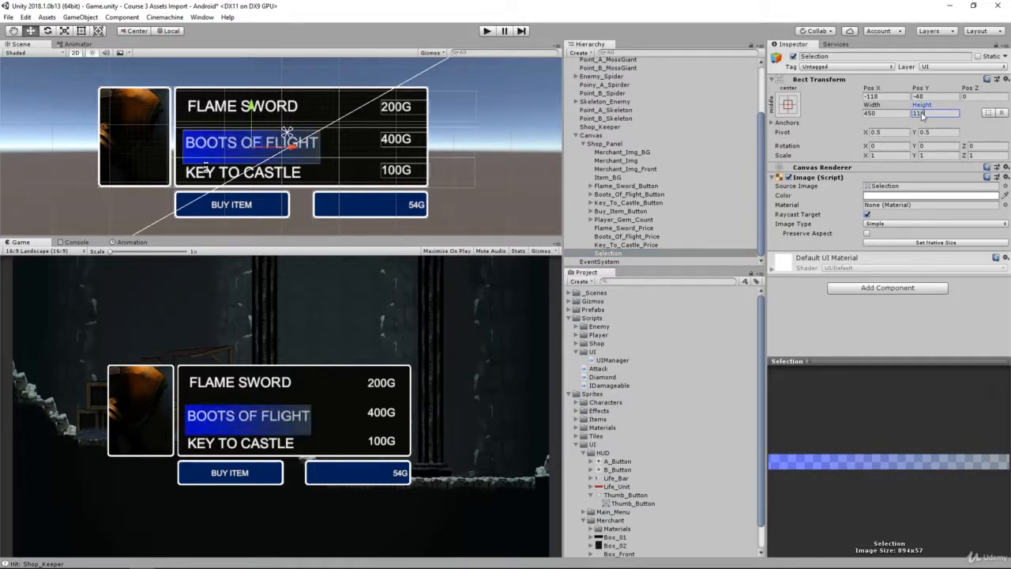
key("BackSpace")
key("BackSpace")
type("0")
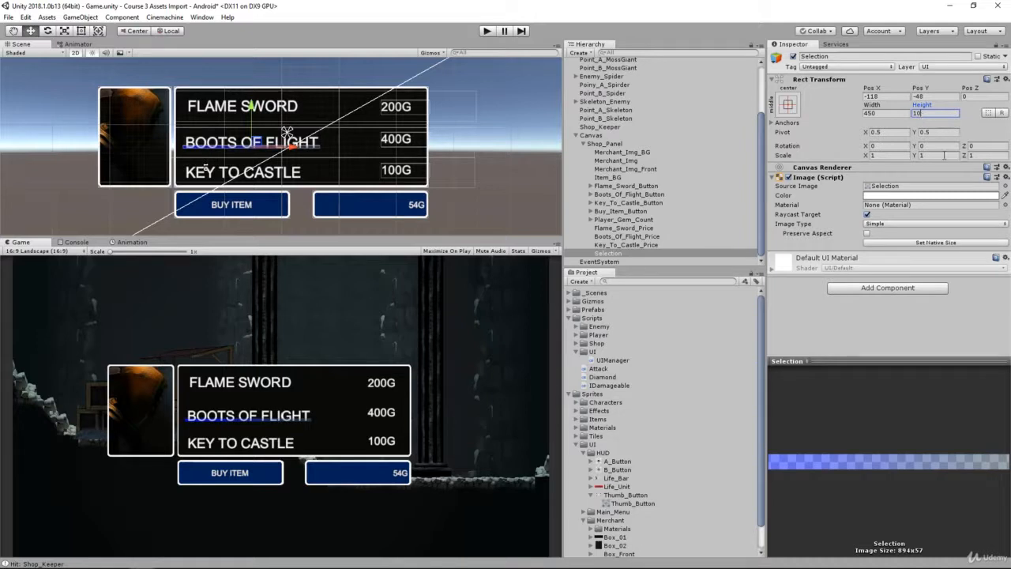
Step: Move the Selection highlight just beneath the Boots of Flight text, at about (-113, -60), and save the scene
left_click_drag(254, 109, 251, 113)
left_click_drag(293, 153, 296, 154)
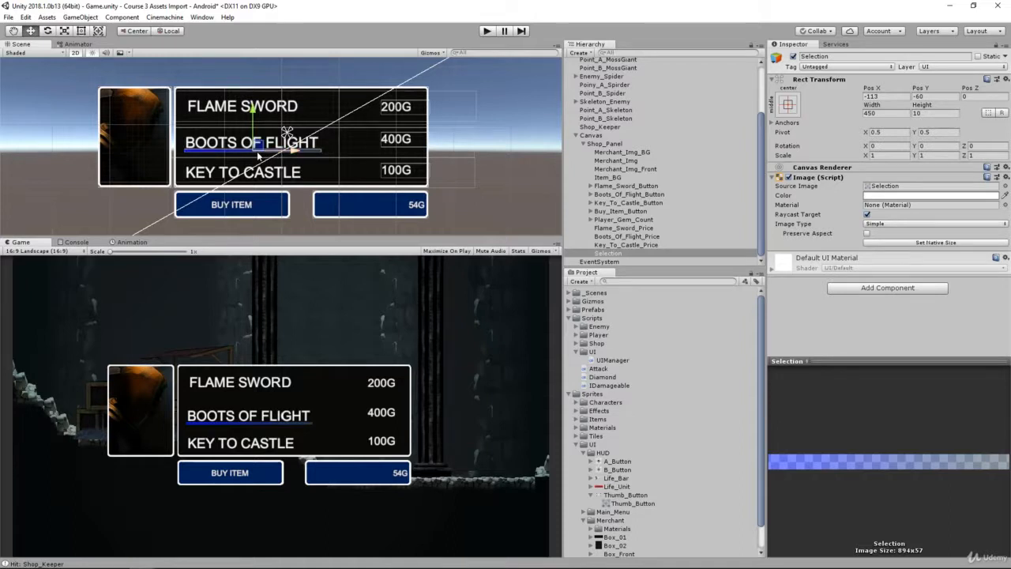
key("ctrl+s")
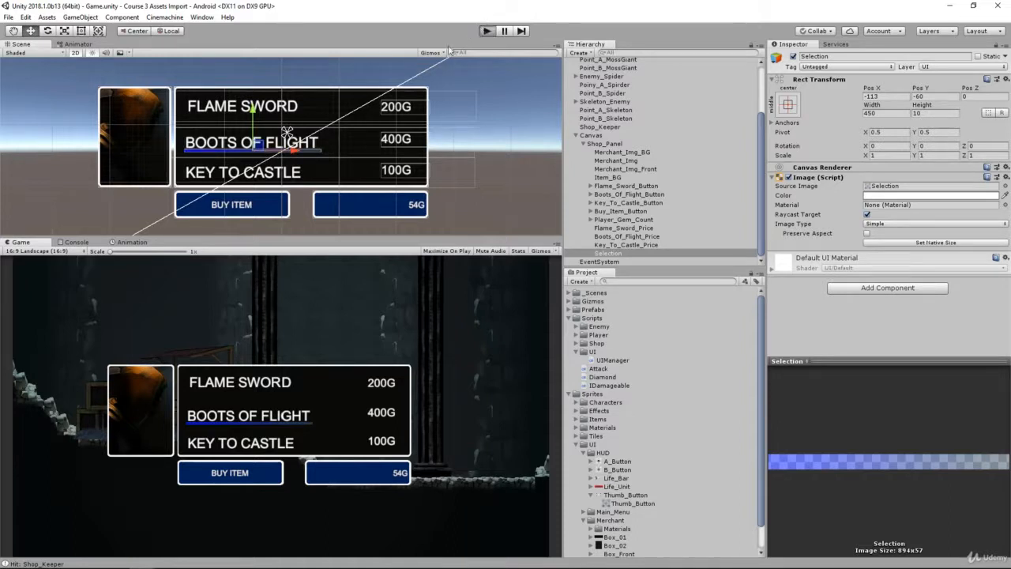
Step: Play the game, try the shop's item buttons, and inspect the SelectItem() entry in the console
key("ctrl+p")
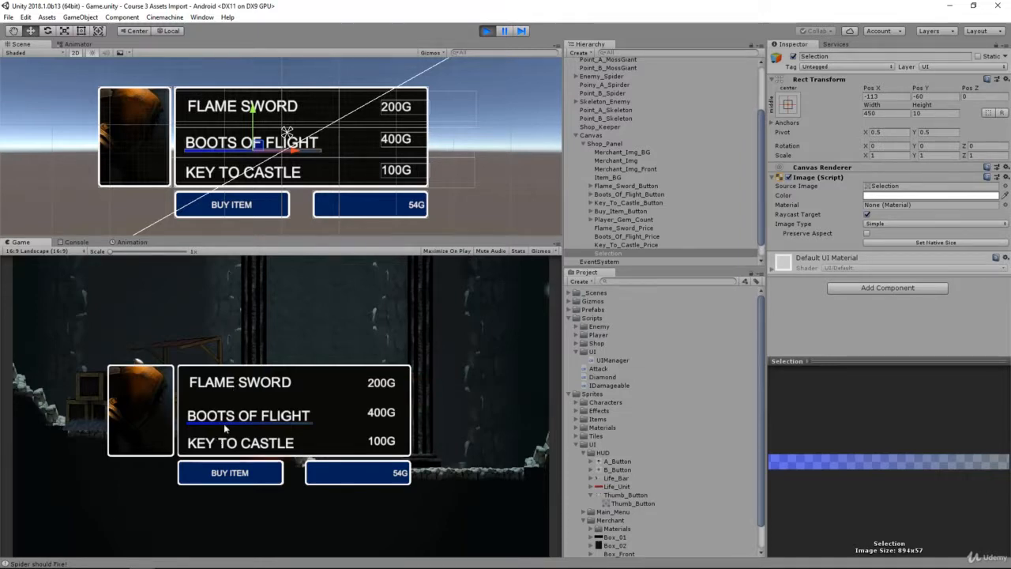
left_click(71, 243)
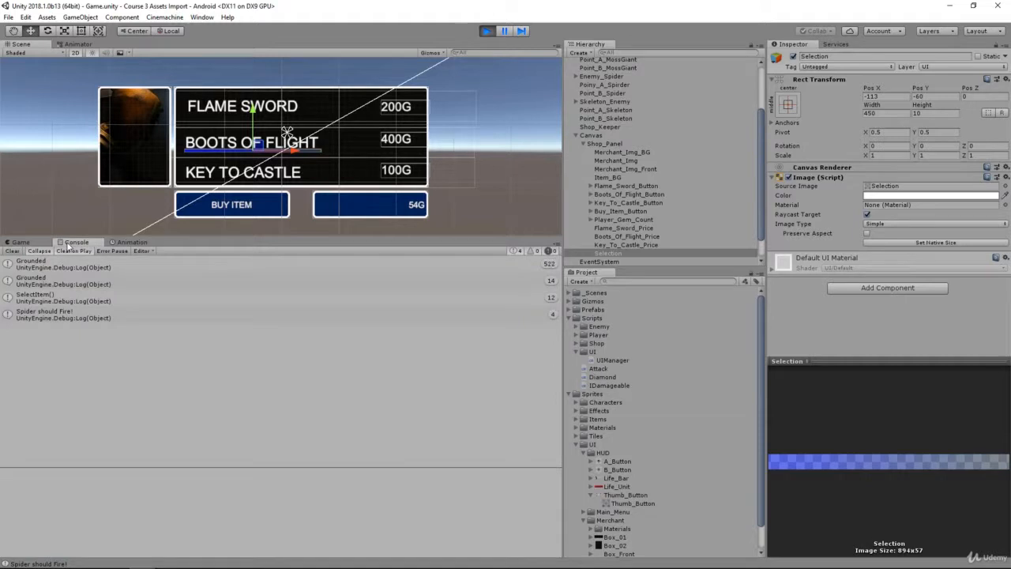
left_click(61, 305)
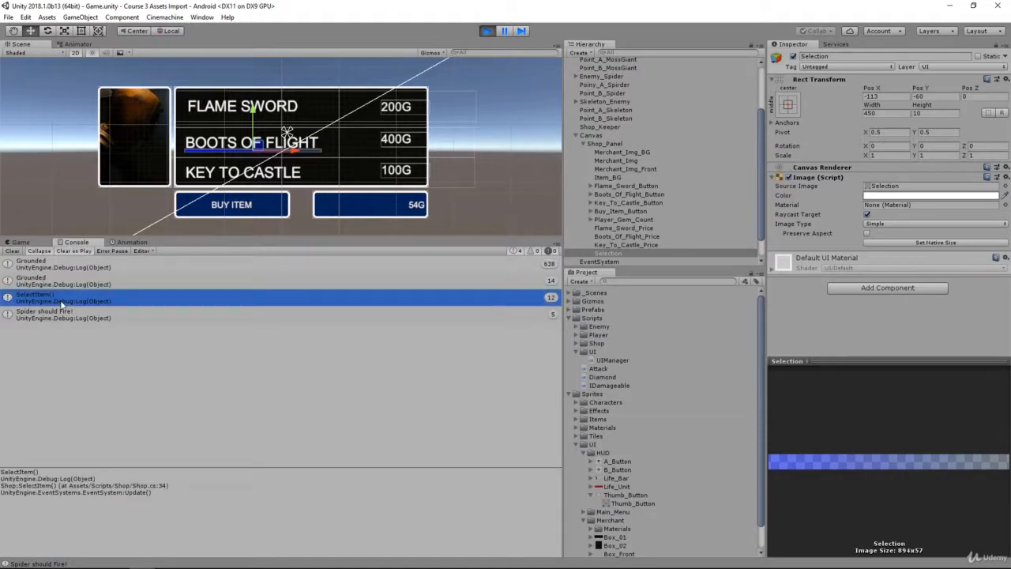
Step: Open the source of the Grounded log in Player.cs, comment out Debug.Log("Grounded");, save the script, and stop the game in Unity
double_click(83, 265)
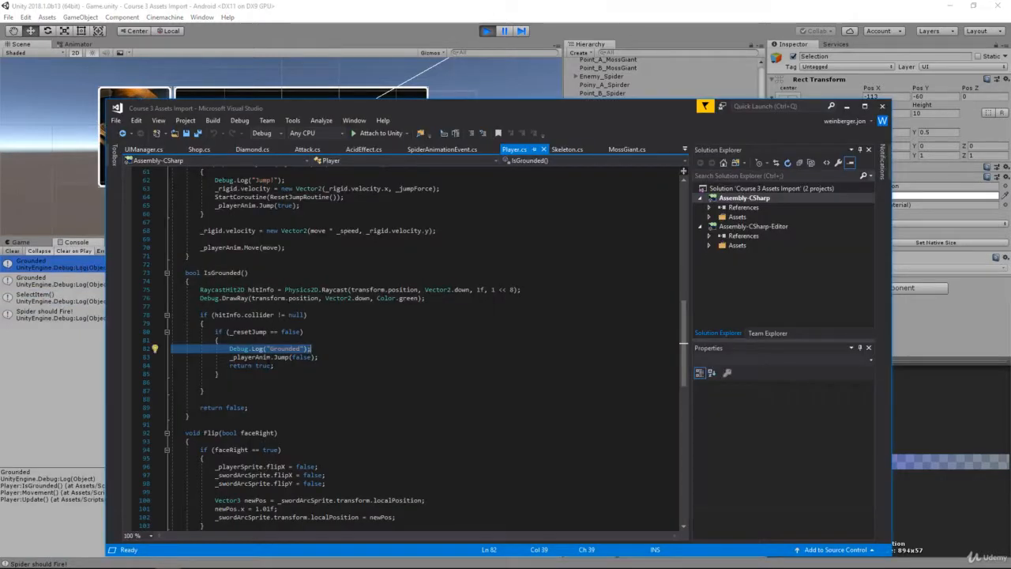
left_click(230, 349)
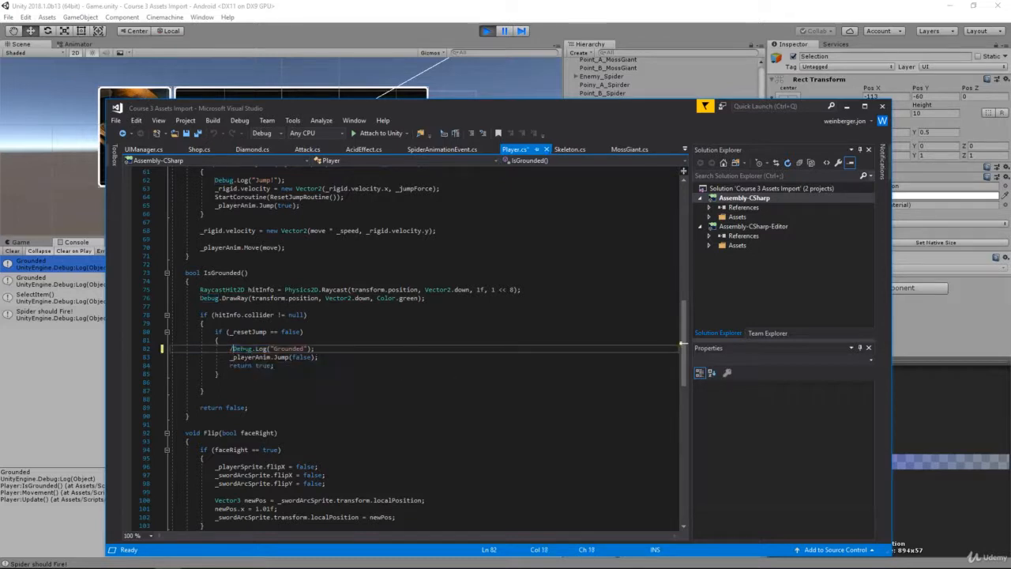
type("//")
key("ctrl+s")
left_click(49, 290)
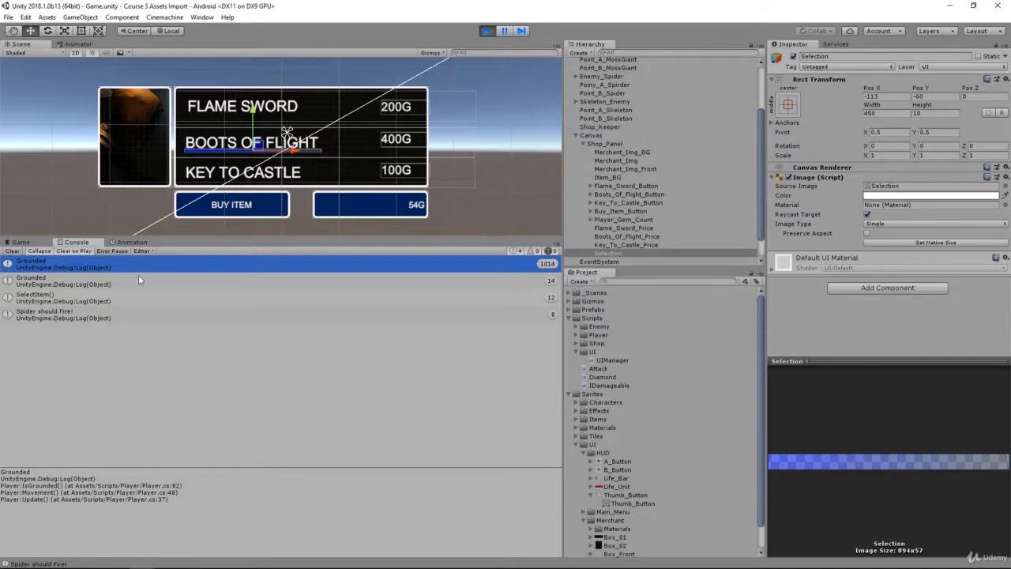
left_click(486, 31)
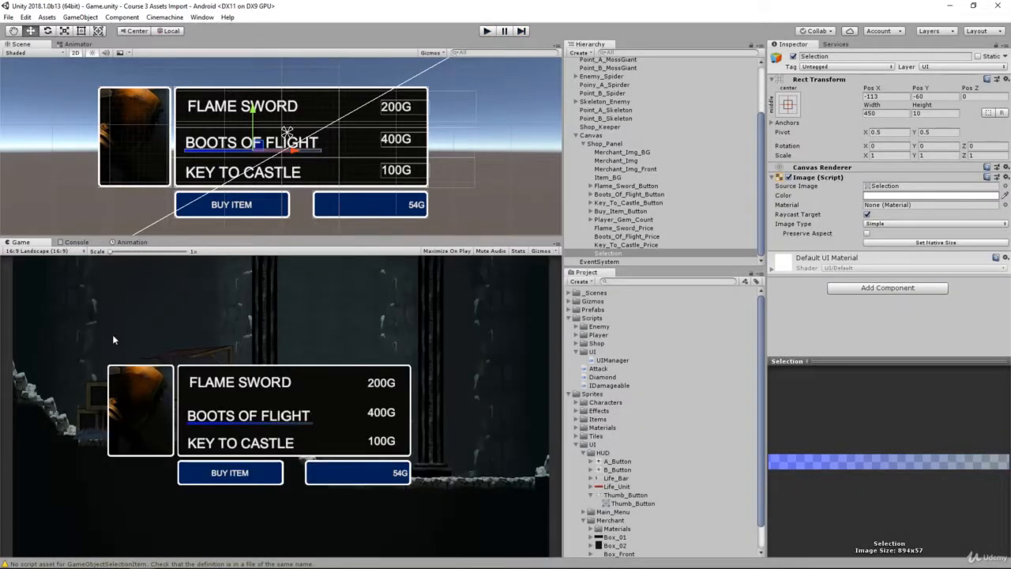
Step: Open the source of the "Spider should Fire!" log in SpiderAnimationEvent.cs, comment out that Debug.Log line, save the script, and return to Unity
left_click(77, 242)
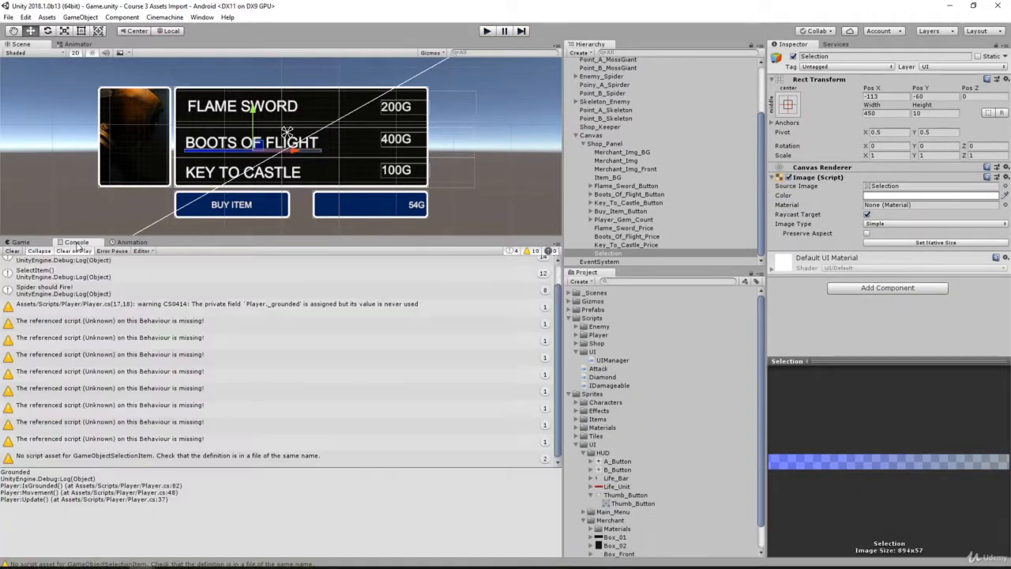
double_click(65, 285)
left_click(55, 273)
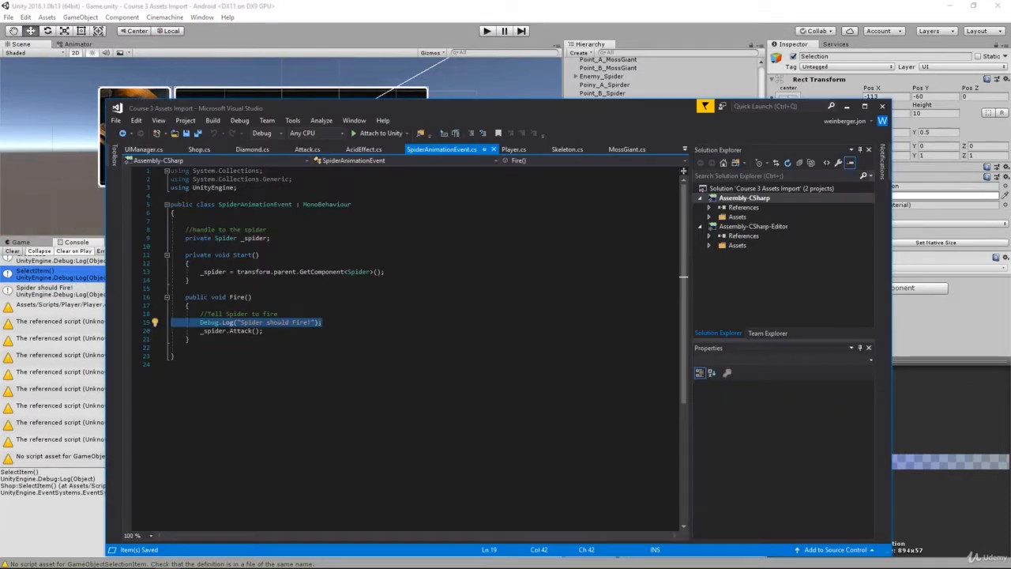
left_click(201, 323)
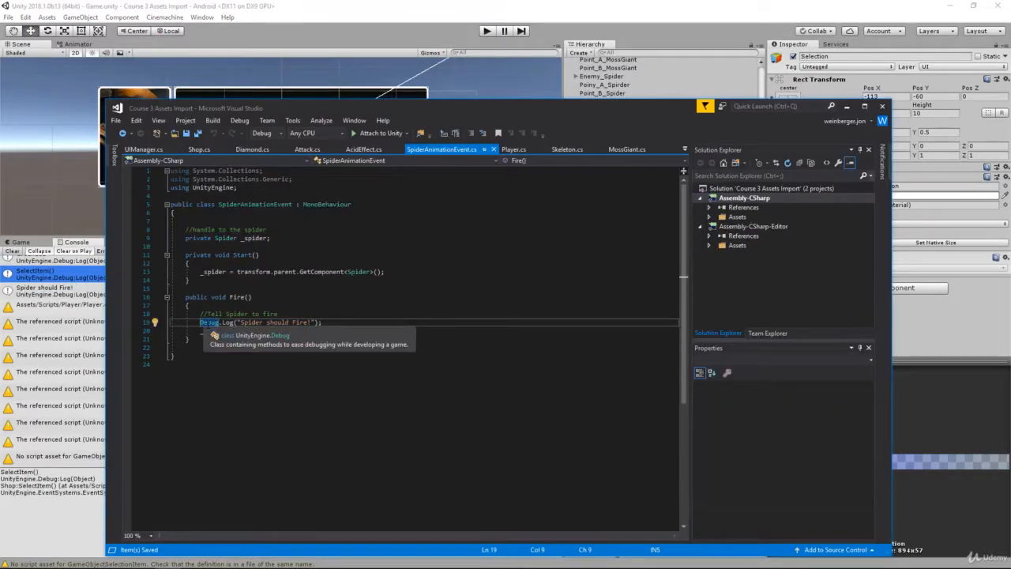
type("//")
key("ctrl+s")
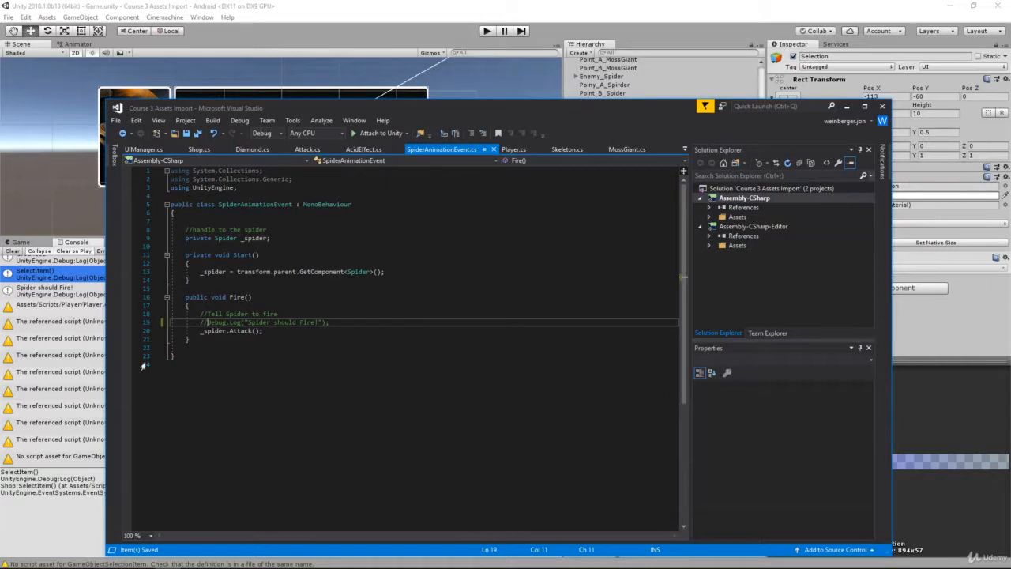
left_click(11, 305)
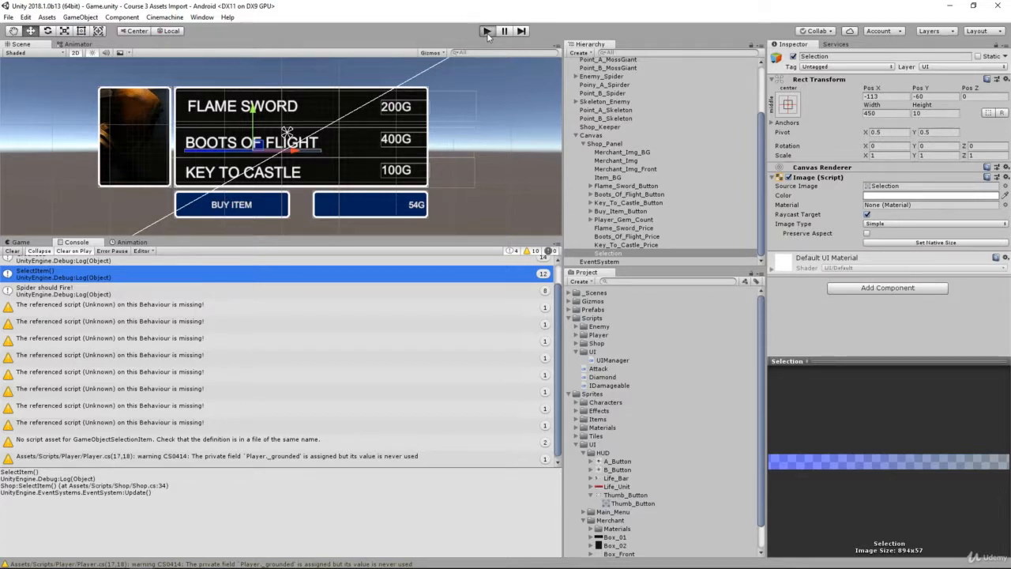
Step: Play the game, try the shop's item buttons, inspect the SelectItem() entry in the console, clear the console, and stop the game
left_click(487, 31)
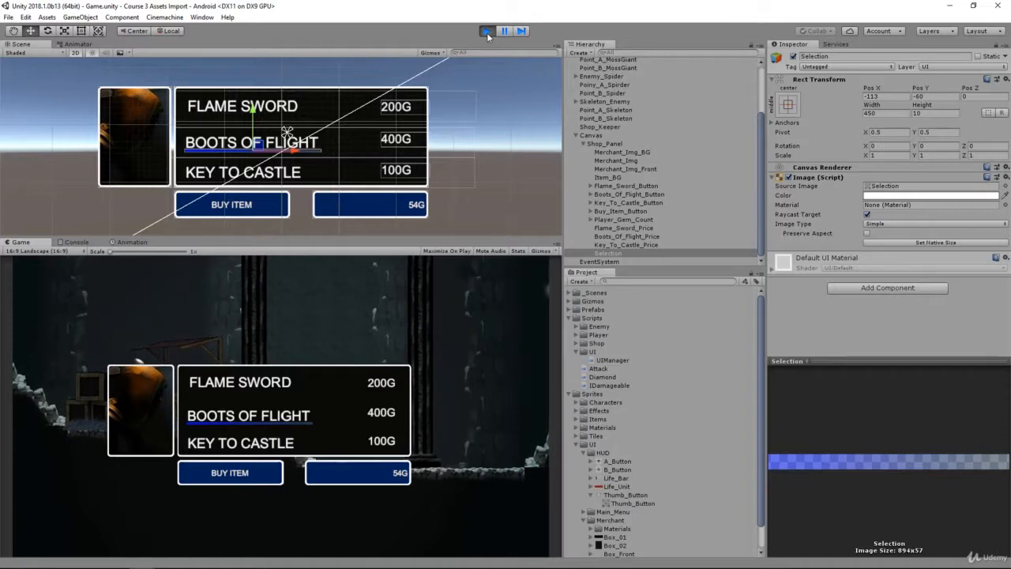
left_click(246, 384)
left_click(78, 243)
left_click(20, 242)
left_click(69, 243)
left_click(70, 261)
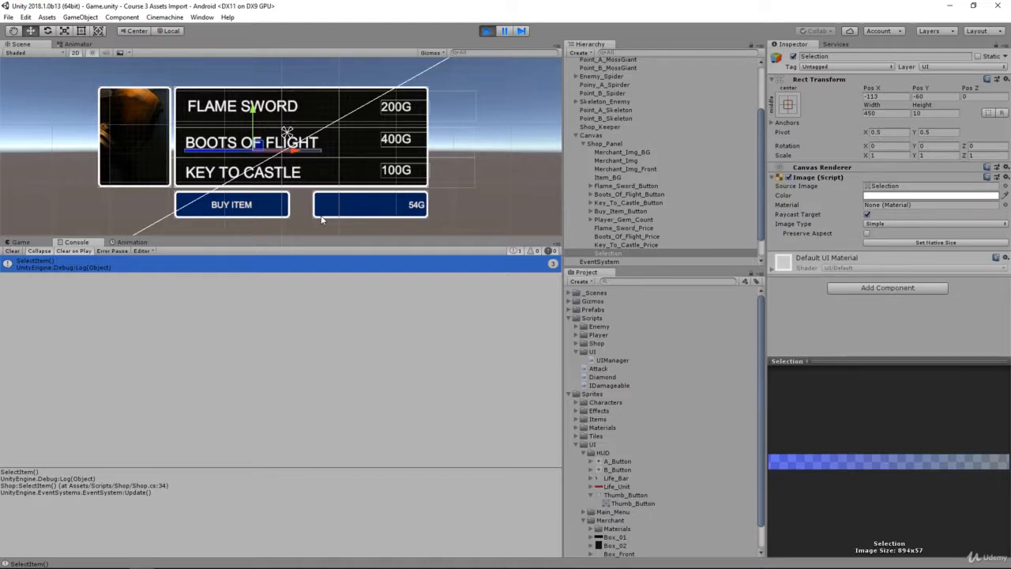
left_click(11, 252)
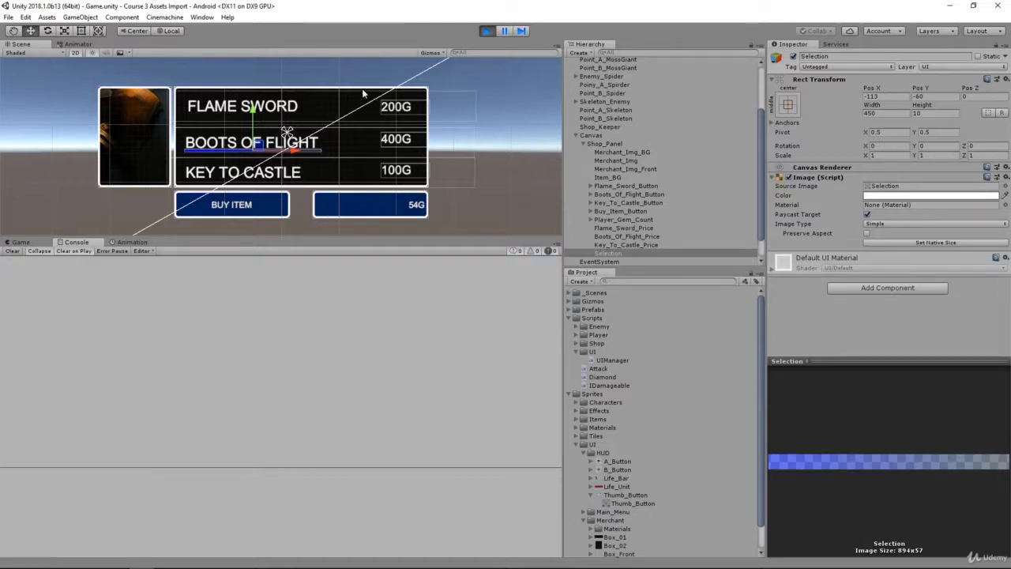
left_click(487, 31)
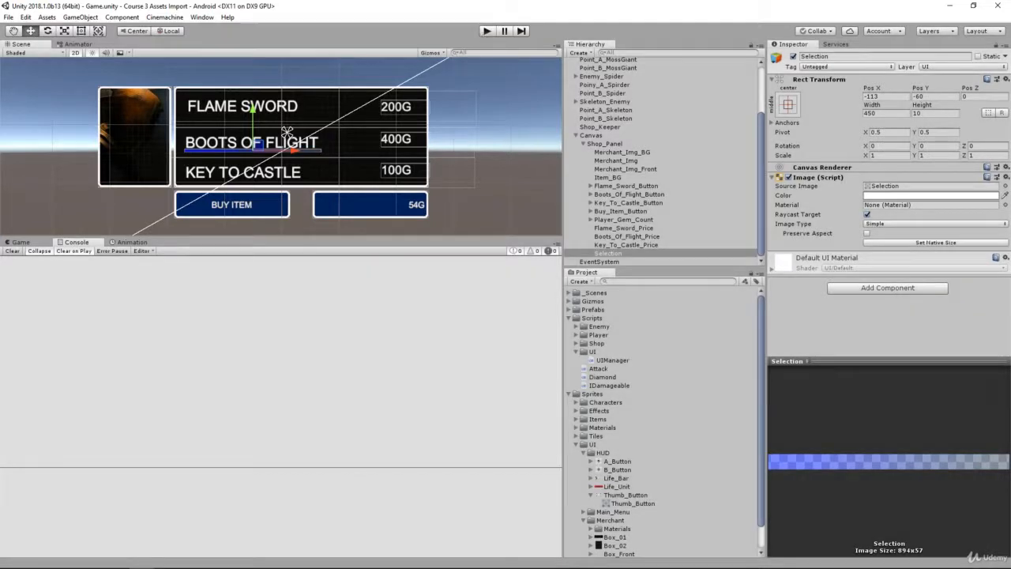